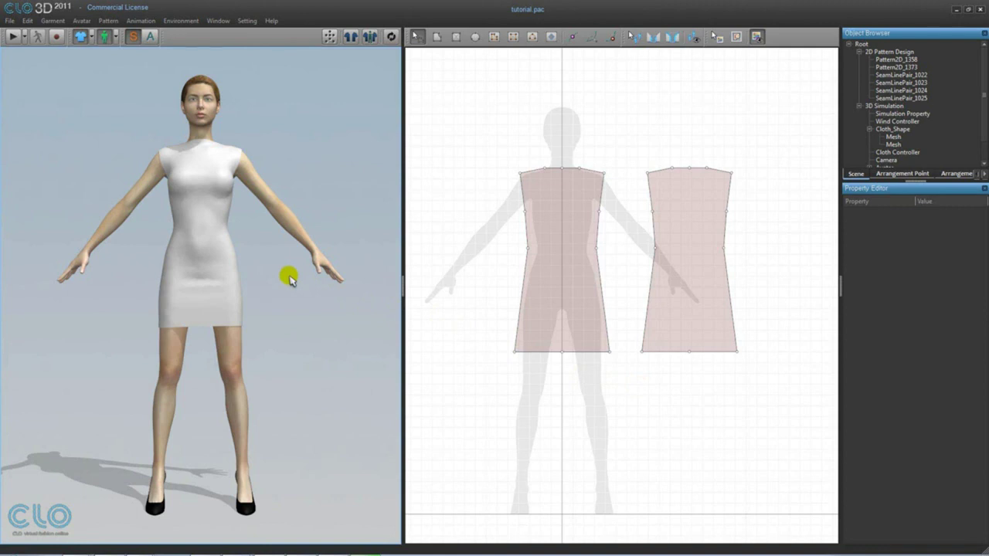
Show the dress as a Stress Map to examine the fabric stress on the avatar
{"action": "left_click", "coordinate": [92, 37]}
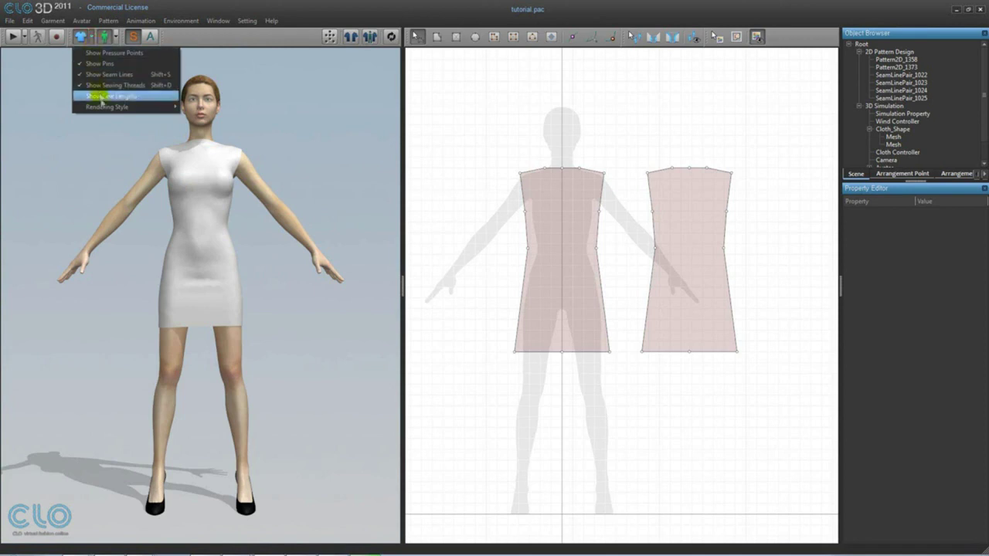
{"action": "mouse_move", "coordinate": [108, 107]}
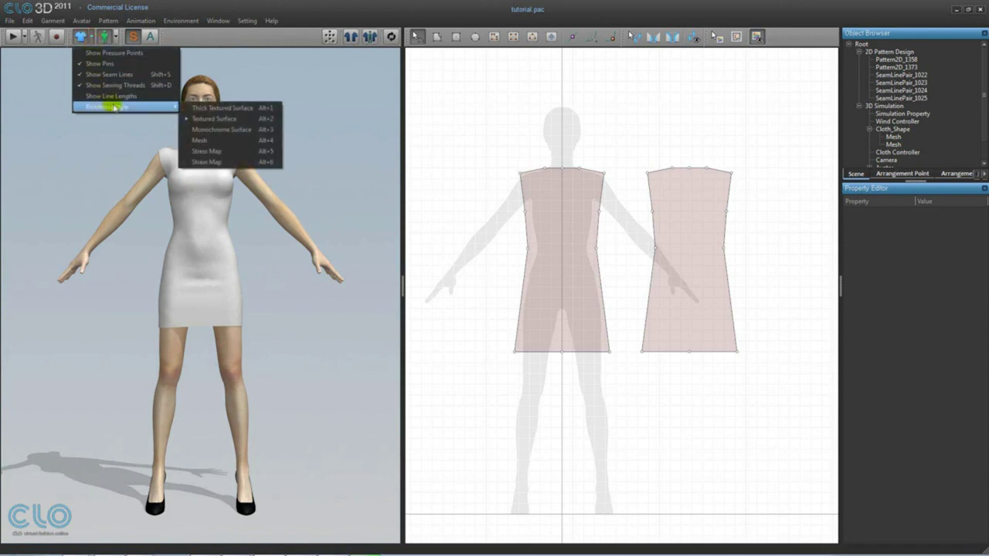
{"action": "left_click", "coordinate": [215, 151]}
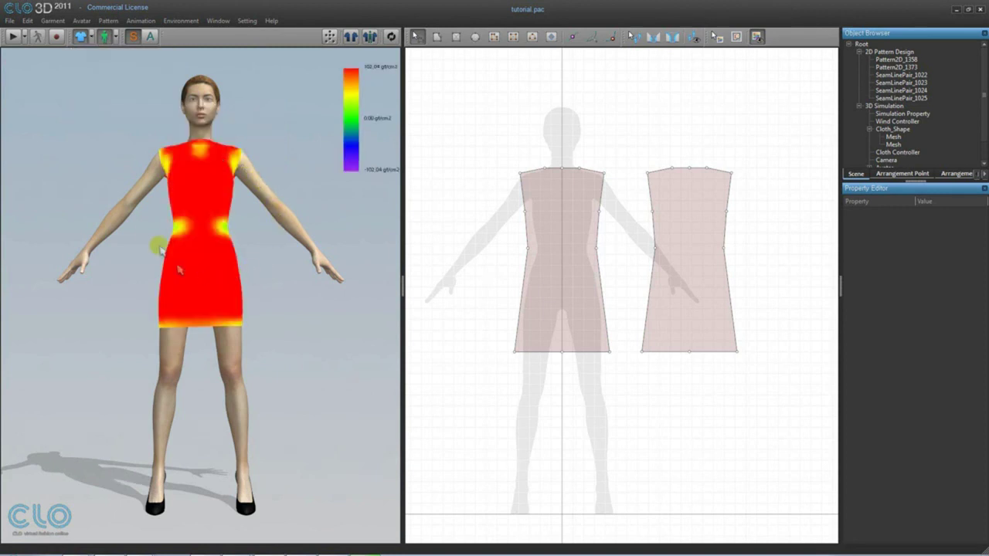
Switch the dress rendering to Strain Map and read the strain at the front neckline
{"action": "left_click", "coordinate": [91, 37]}
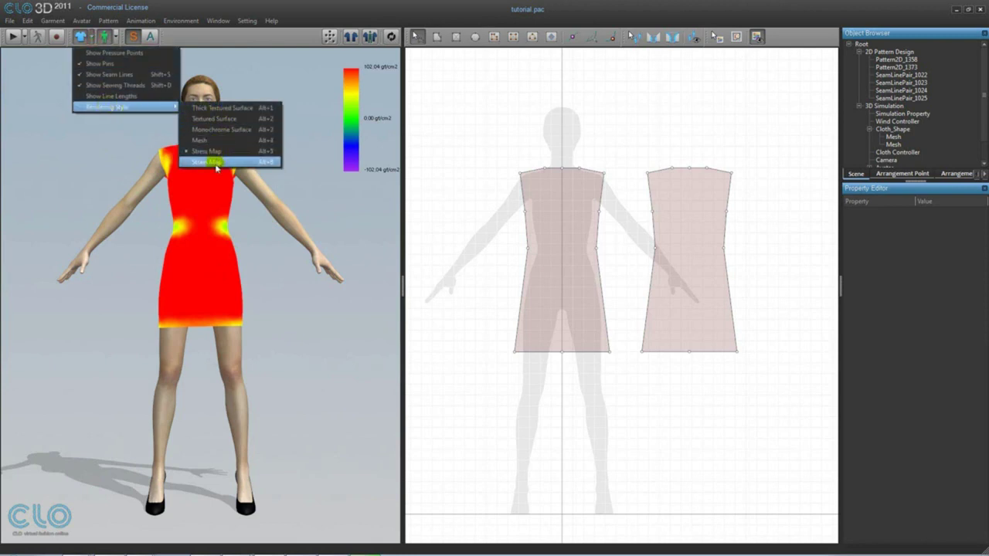
{"action": "left_click", "coordinate": [207, 162]}
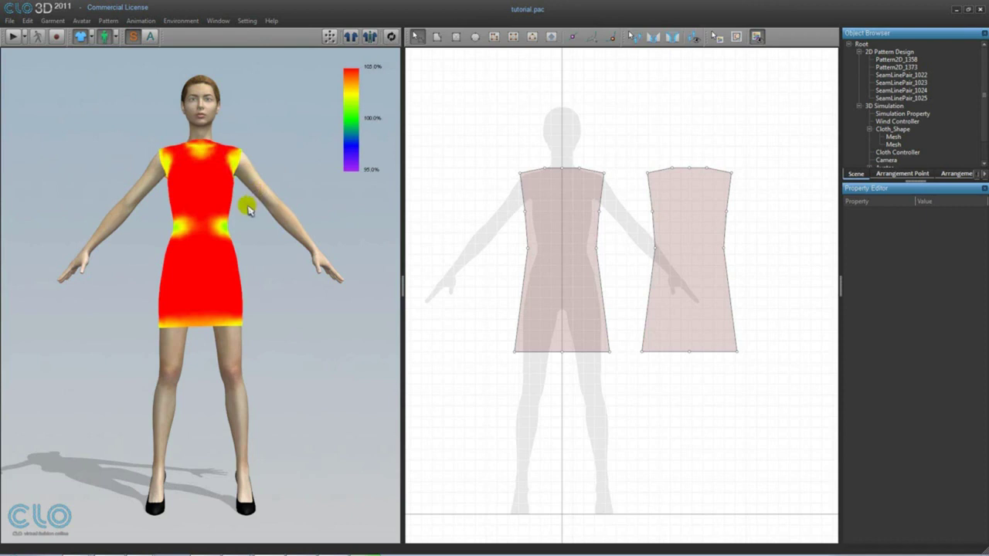
{"action": "left_click", "coordinate": [203, 153]}
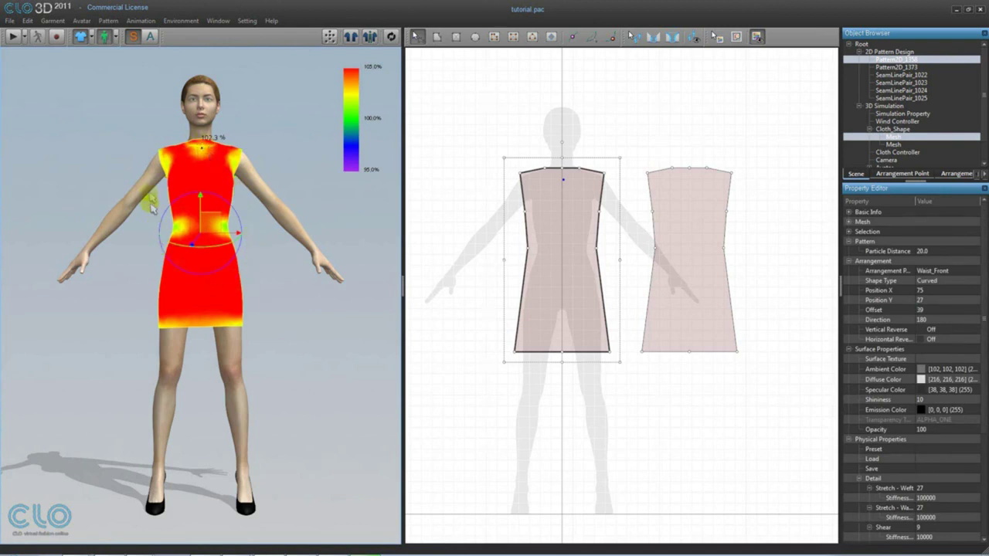
{"action": "left_click", "coordinate": [256, 268]}
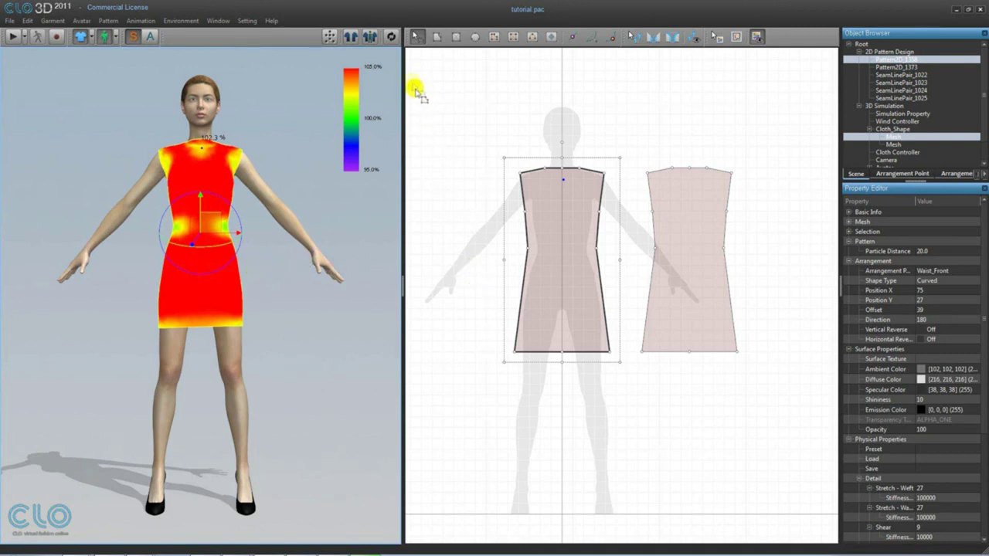
With pattern synchronization on and the simulation running, widen the front and back dress patterns together in stages on both sides
{"action": "left_click", "coordinate": [391, 37]}
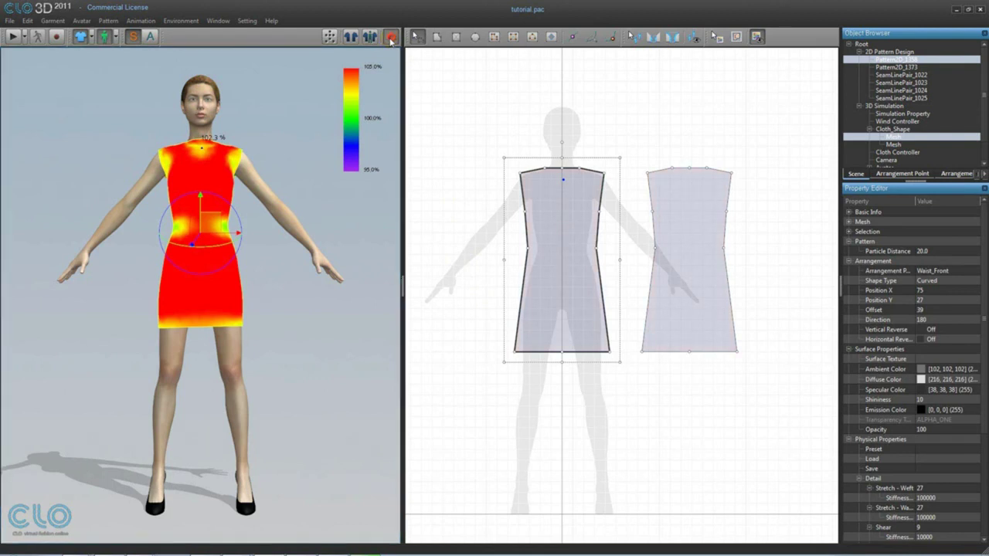
{"action": "left_click", "coordinate": [12, 38]}
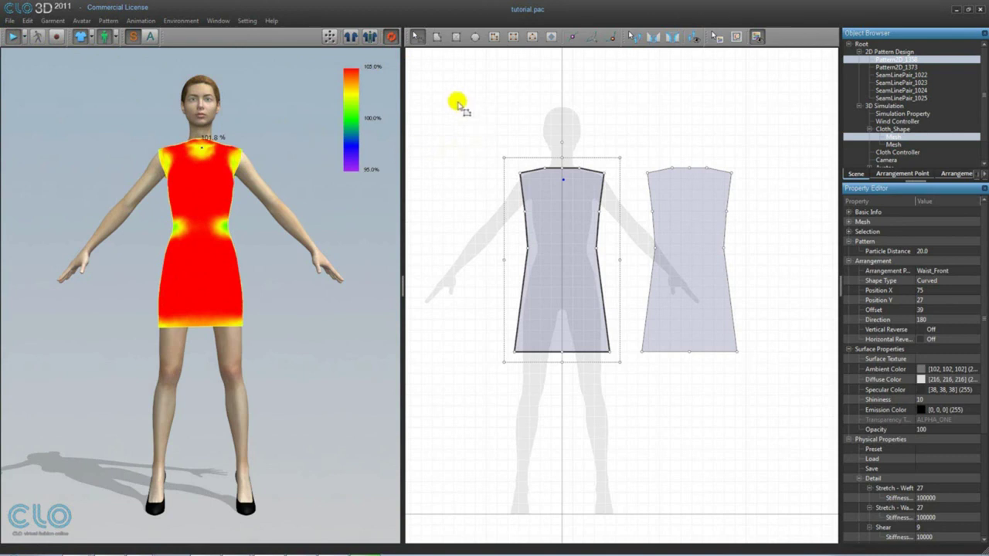
{"action": "left_click_drag", "start_coordinate": [454, 104], "coordinate": [807, 417]}
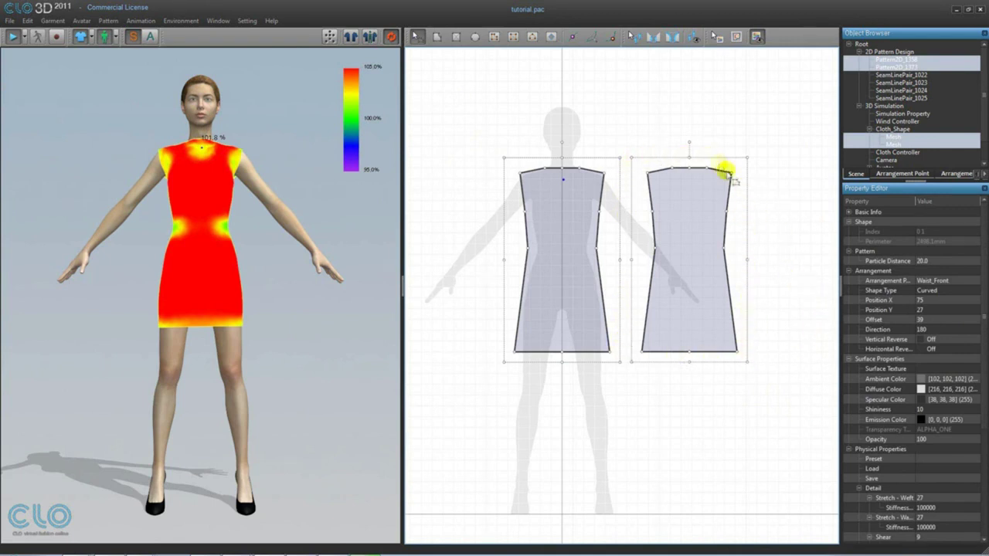
{"action": "left_click_drag", "start_coordinate": [748, 260], "coordinate": [756, 260]}
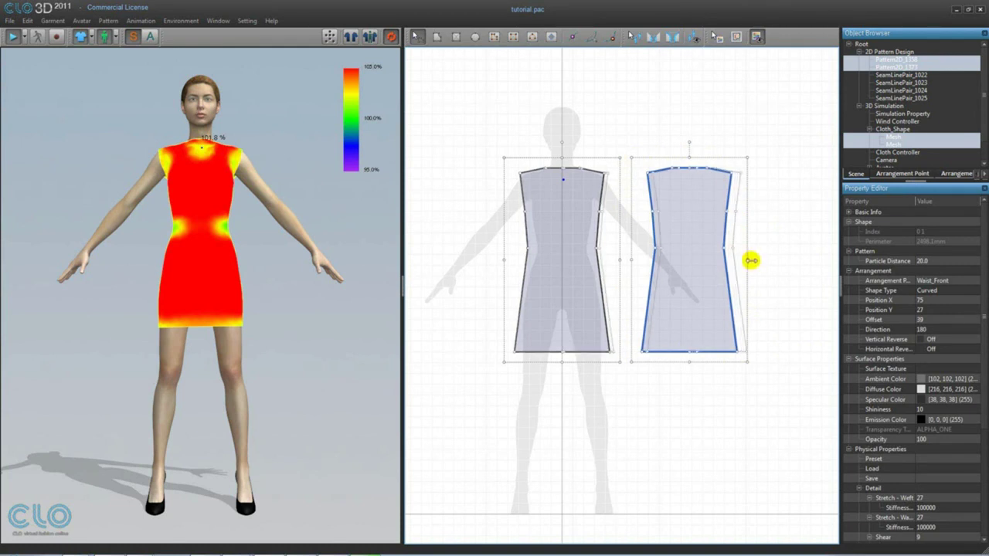
{"action": "left_click_drag", "start_coordinate": [502, 261], "coordinate": [494, 262]}
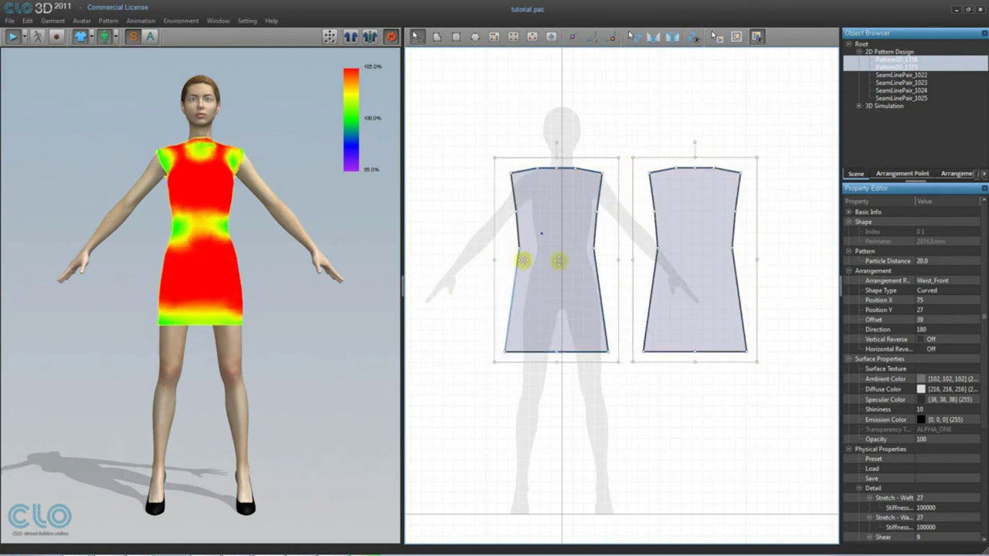
{"action": "left_click_drag", "start_coordinate": [750, 260], "coordinate": [765, 261]}
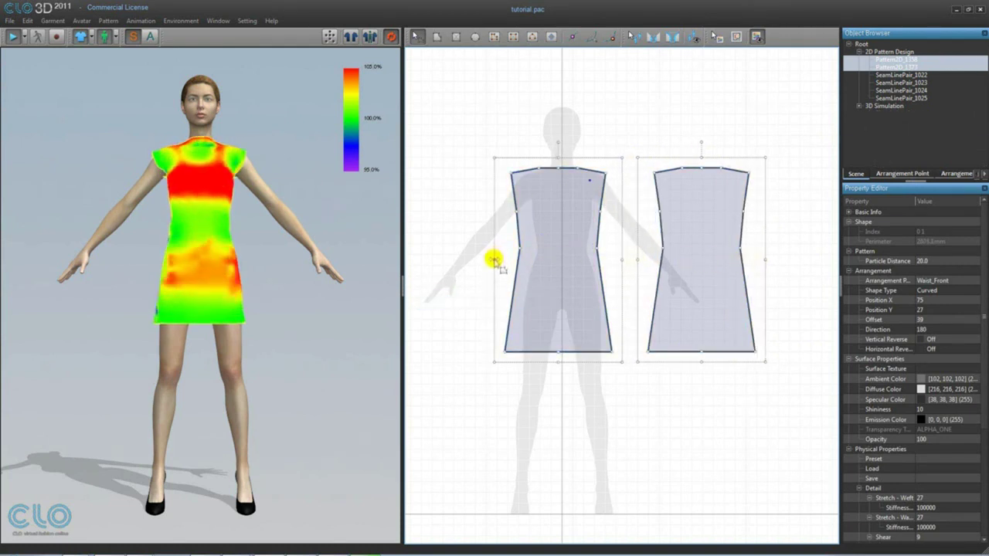
{"action": "left_click_drag", "start_coordinate": [494, 258], "coordinate": [483, 258]}
{"action": "left_click_drag", "start_coordinate": [761, 261], "coordinate": [770, 260]}
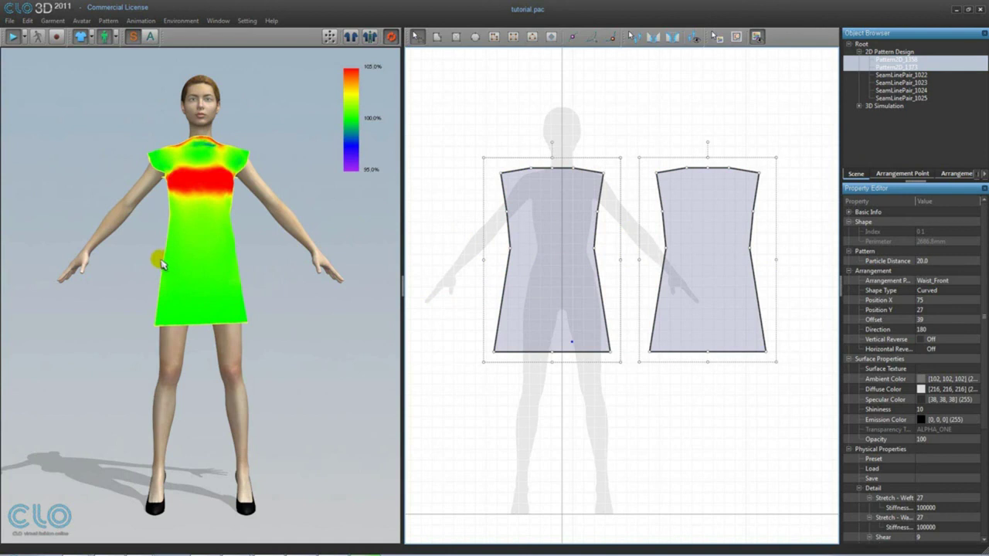
{"action": "left_click_drag", "start_coordinate": [480, 260], "coordinate": [476, 260]}
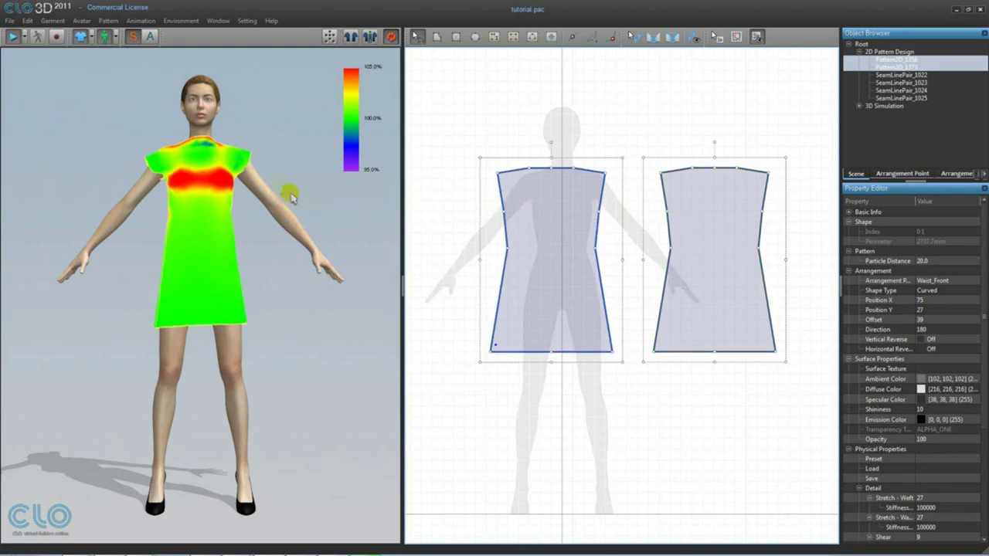
Examine the strain on the dress from behind and from the front, reading it near the back armhole and the front shoulder
{"action": "right_click_drag", "start_coordinate": [290, 196], "coordinate": [290, 173]}
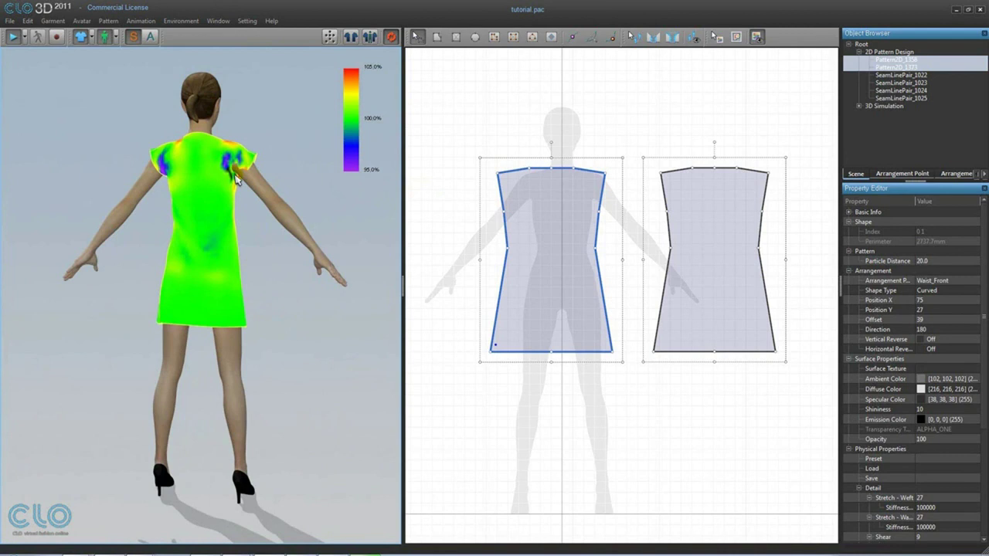
{"action": "left_click", "coordinate": [237, 179]}
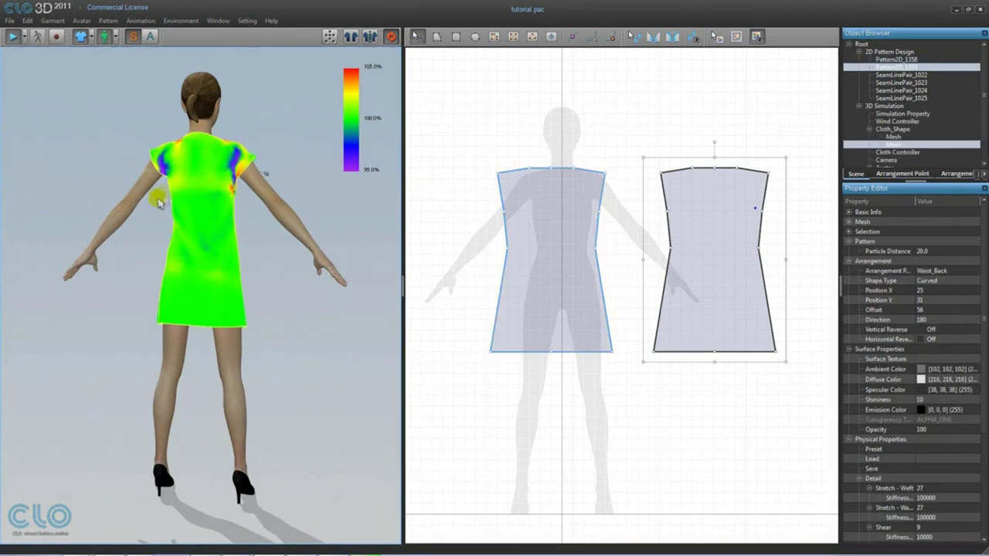
{"action": "right_click_drag", "start_coordinate": [227, 214], "coordinate": [368, 212]}
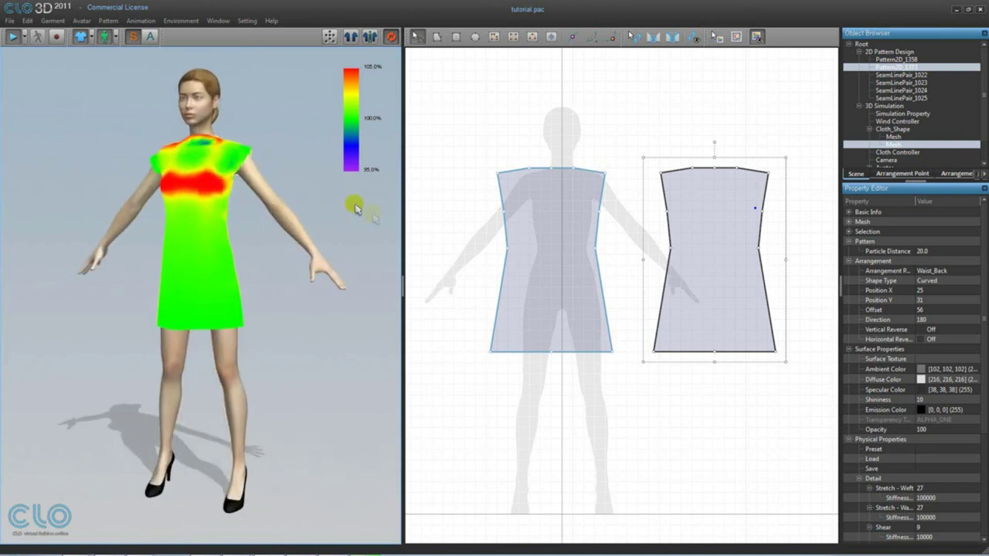
{"action": "key", "text": "2"}
{"action": "left_click", "coordinate": [244, 154]}
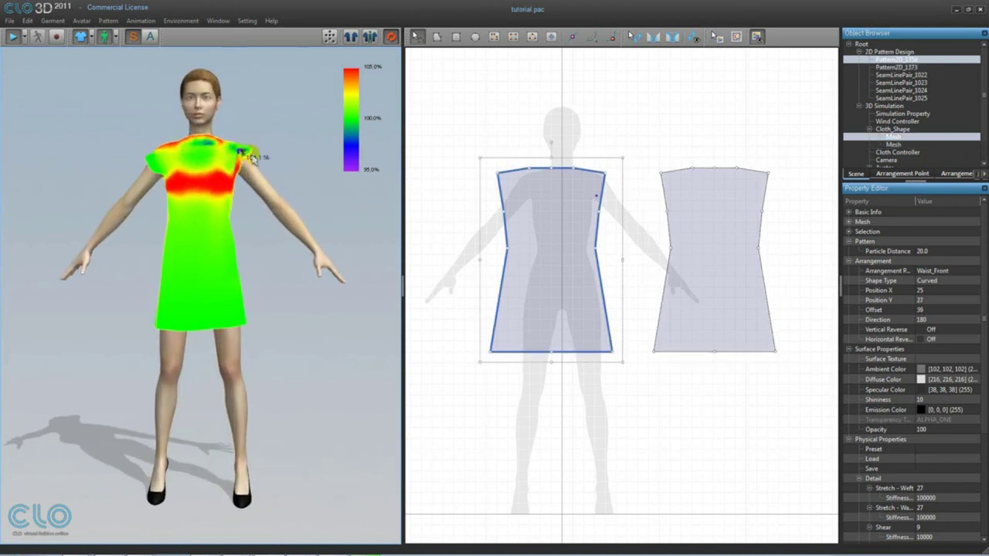
{"action": "right_click_drag", "start_coordinate": [283, 179], "coordinate": [288, 172]}
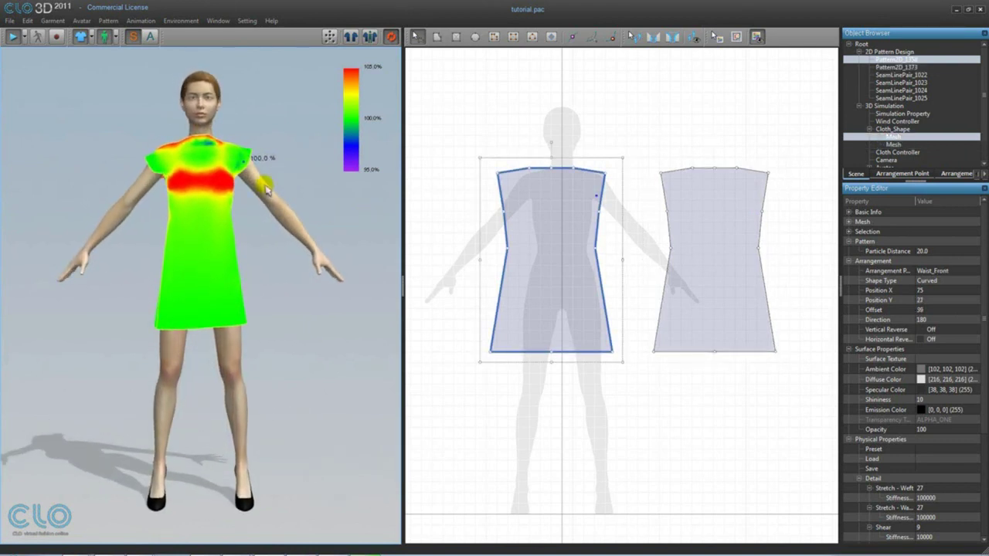
Stop the simulation, return the dress rendering to Textured Surface and clear the selection
{"action": "left_click", "coordinate": [12, 37]}
{"action": "left_click", "coordinate": [11, 36]}
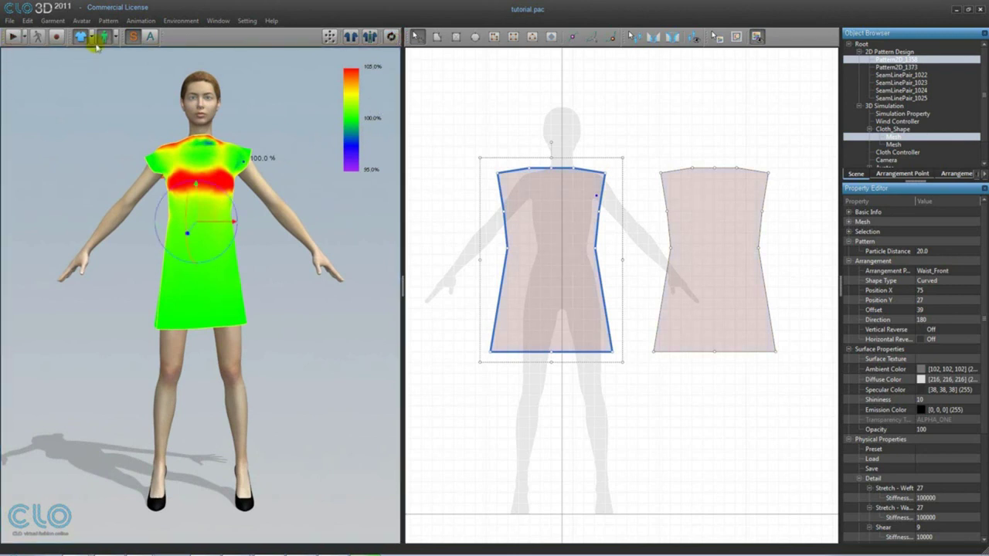
{"action": "left_click", "coordinate": [91, 37]}
{"action": "mouse_move", "coordinate": [123, 107]}
{"action": "left_click", "coordinate": [210, 122]}
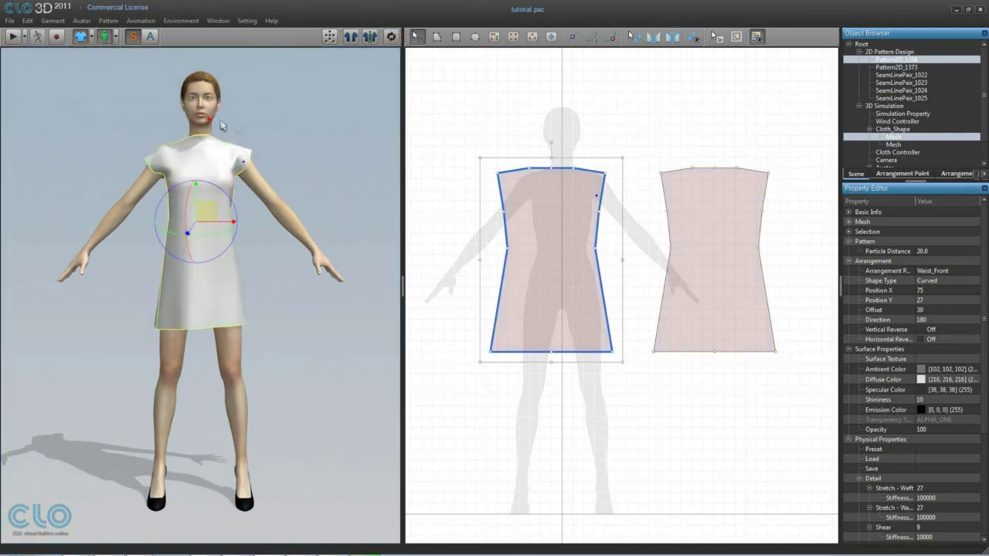
{"action": "left_click", "coordinate": [369, 254]}
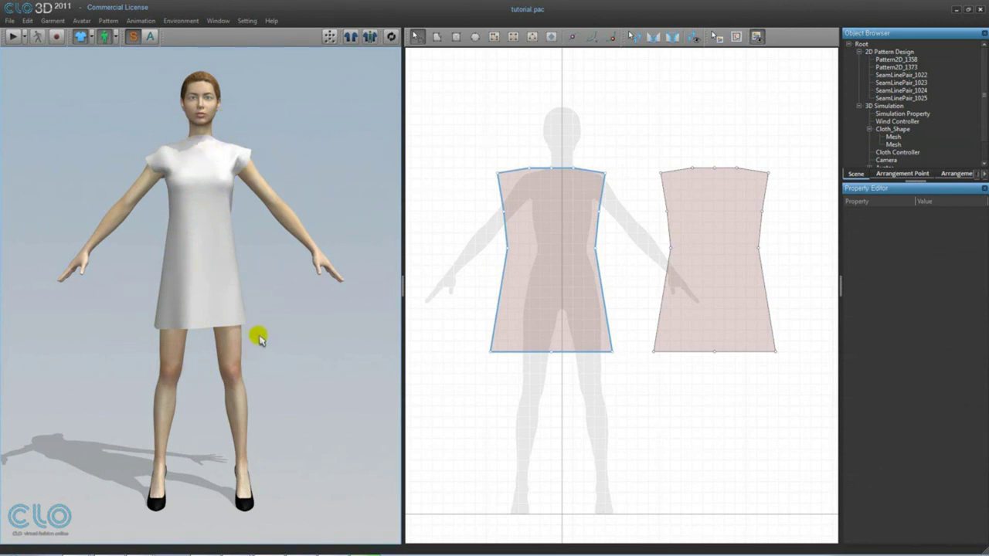
Enlarge the 2D pattern workspace and draw a rectangle pattern about 269 × 285 mm above the front dress pattern
{"action": "left_click_drag", "start_coordinate": [402, 247], "coordinate": [25, 232]}
{"action": "scroll", "coordinate": [221, 148], "scroll_direction": "up", "scroll_amount": 3}
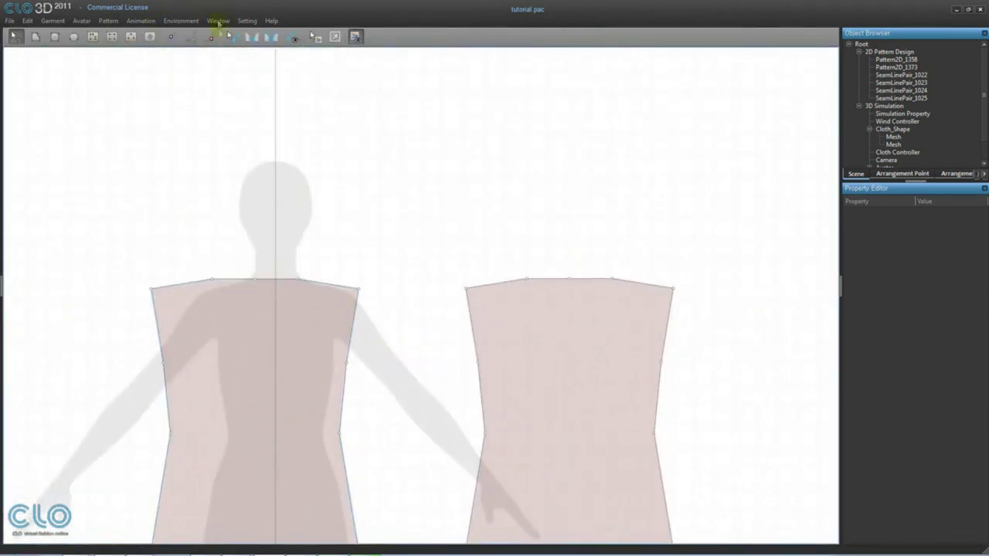
{"action": "middle_click_drag", "start_coordinate": [400, 92], "coordinate": [405, 214]}
{"action": "left_click", "coordinate": [54, 37]}
{"action": "left_click_drag", "start_coordinate": [119, 166], "coordinate": [231, 287]}
Copy the rectangle pattern and place two copies in a row beside it
{"action": "key", "text": "ctrl+c"}
{"action": "key", "text": "ctrl+v"}
{"action": "left_click", "coordinate": [316, 229]}
{"action": "key", "text": "ctrl+v"}
{"action": "left_click", "coordinate": [457, 230]}
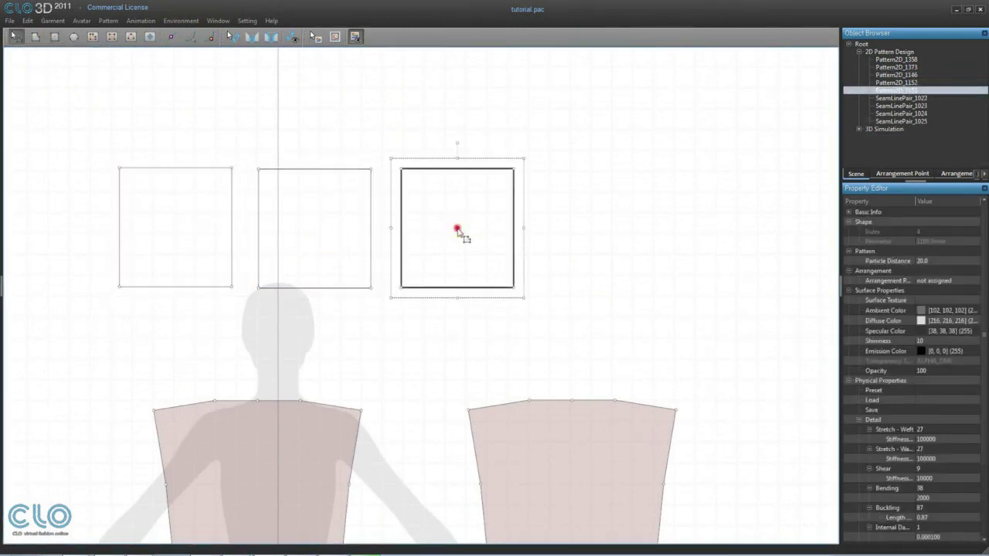
Add four freely spaced points along the upper edge of the first rectangle
{"action": "left_click", "coordinate": [172, 37]}
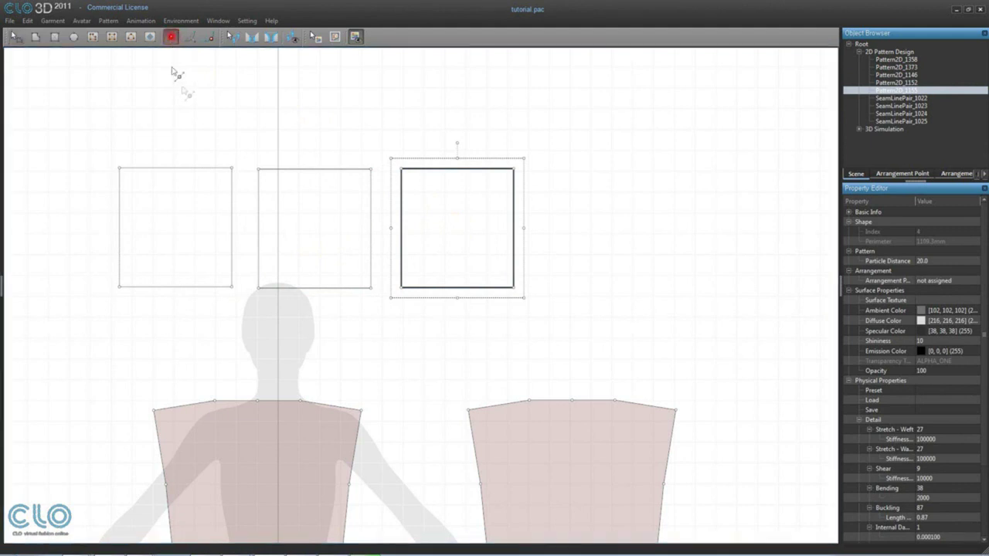
{"action": "left_click", "coordinate": [133, 170]}
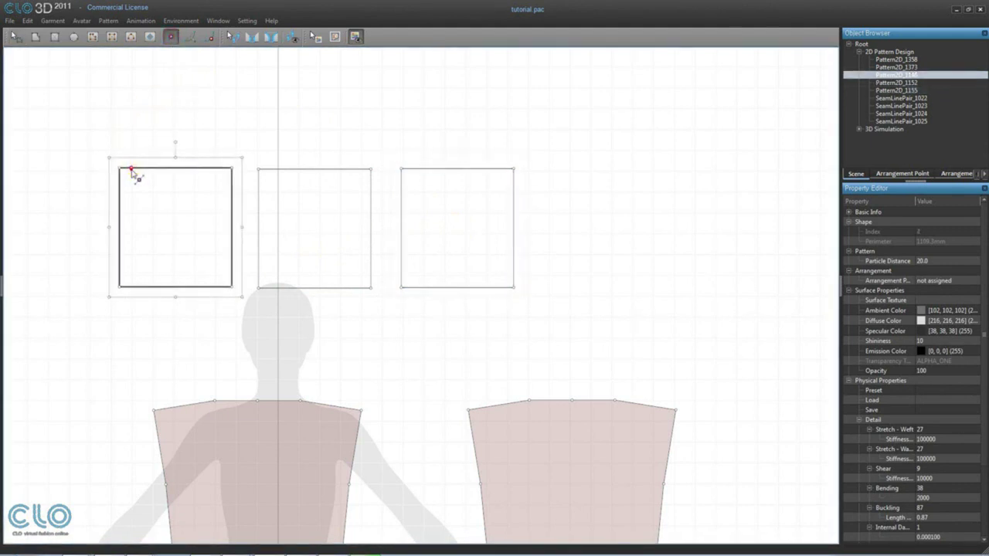
{"action": "left_click", "coordinate": [171, 167]}
{"action": "left_click", "coordinate": [199, 168]}
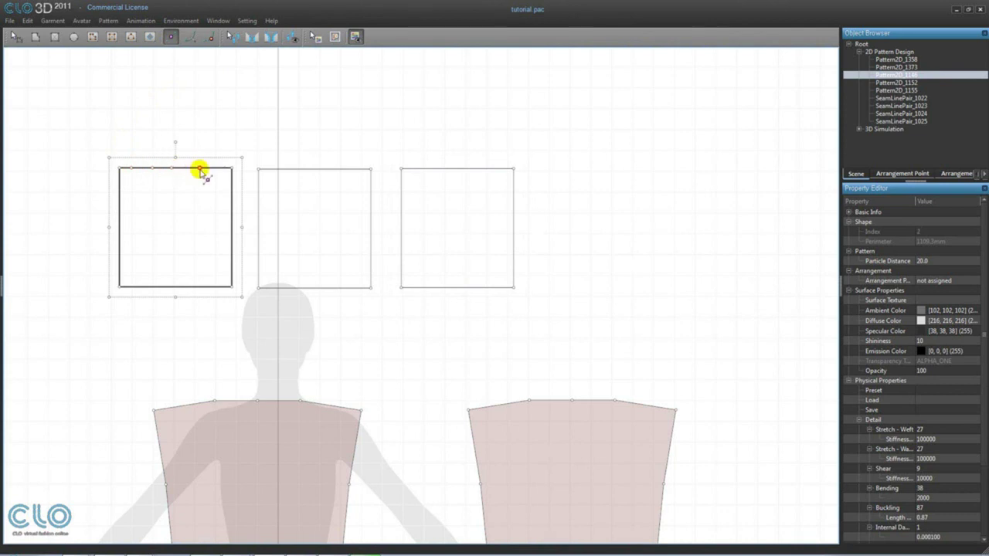
Split the lower edge of the first rectangle into two lines, with the first one 100 mm long
{"action": "left_click", "coordinate": [136, 287]}
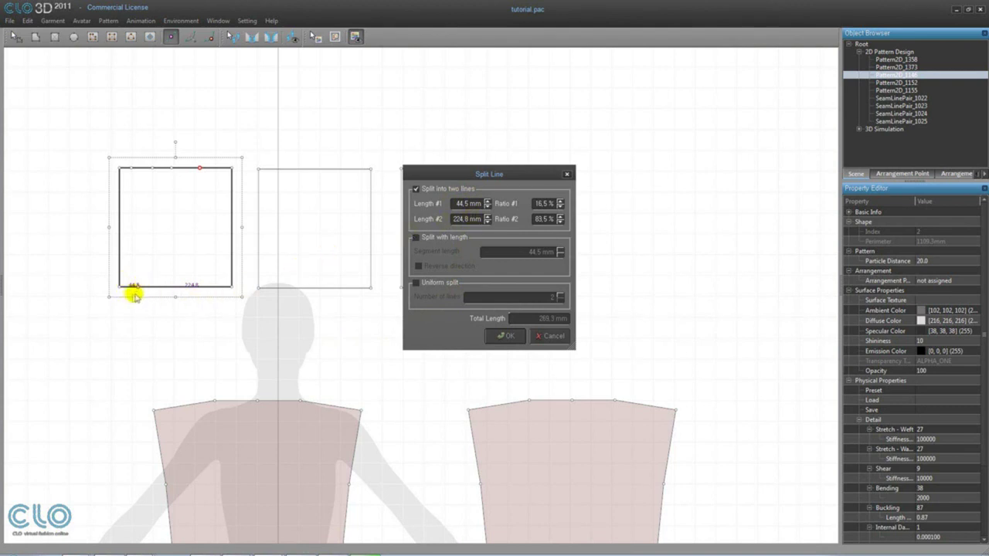
{"action": "double_click", "coordinate": [457, 203]}
{"action": "type", "text": "100"}
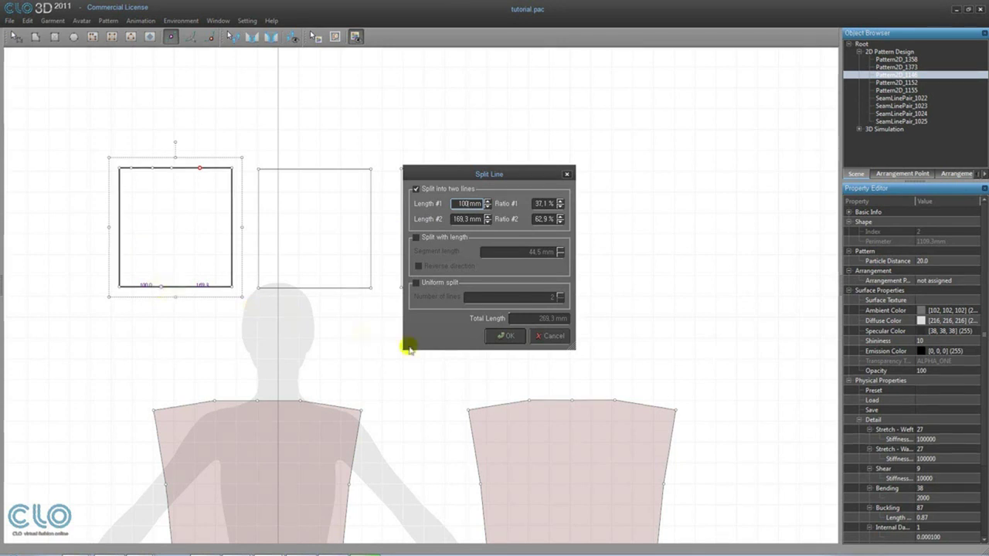
{"action": "left_click", "coordinate": [504, 338]}
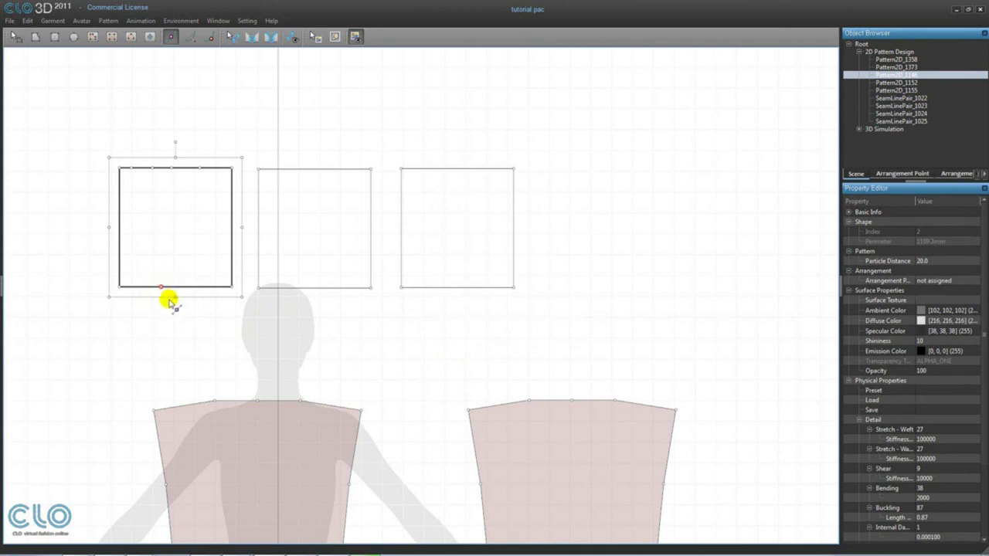
Set the right edge of the first rectangle to split into 50 mm segments, measured in the reverse direction
{"action": "left_click", "coordinate": [232, 182]}
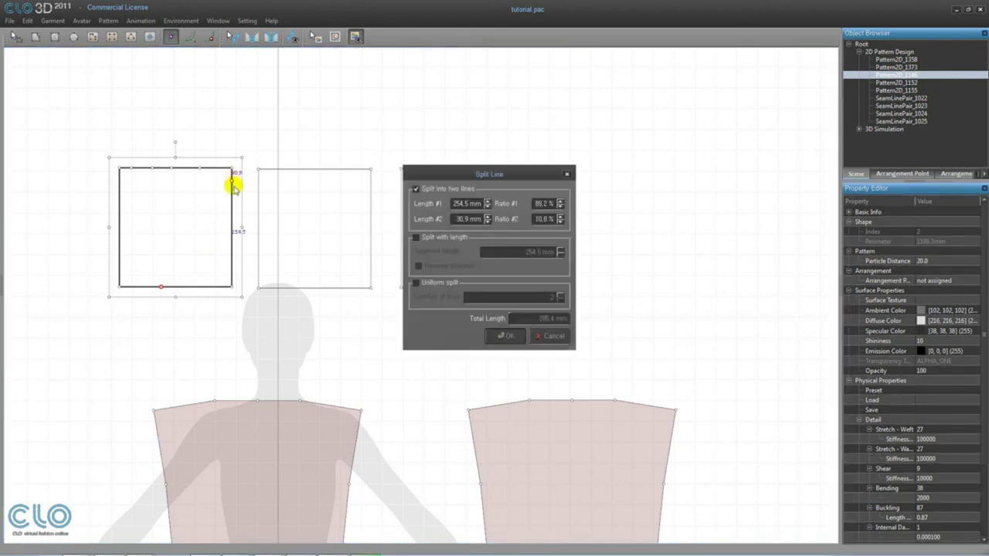
{"action": "left_click", "coordinate": [415, 238]}
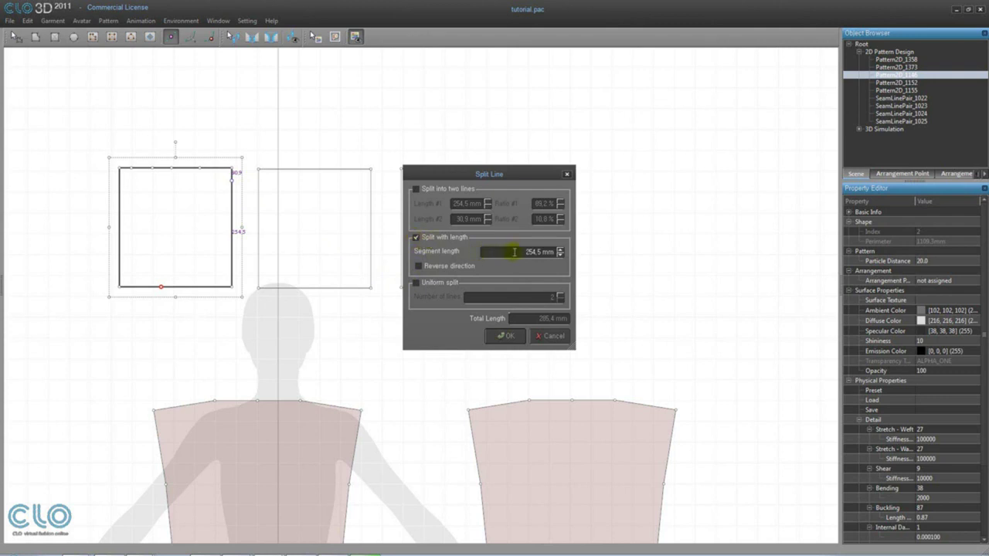
{"action": "left_click_drag", "start_coordinate": [514, 252], "coordinate": [572, 249]}
{"action": "type", "text": "50"}
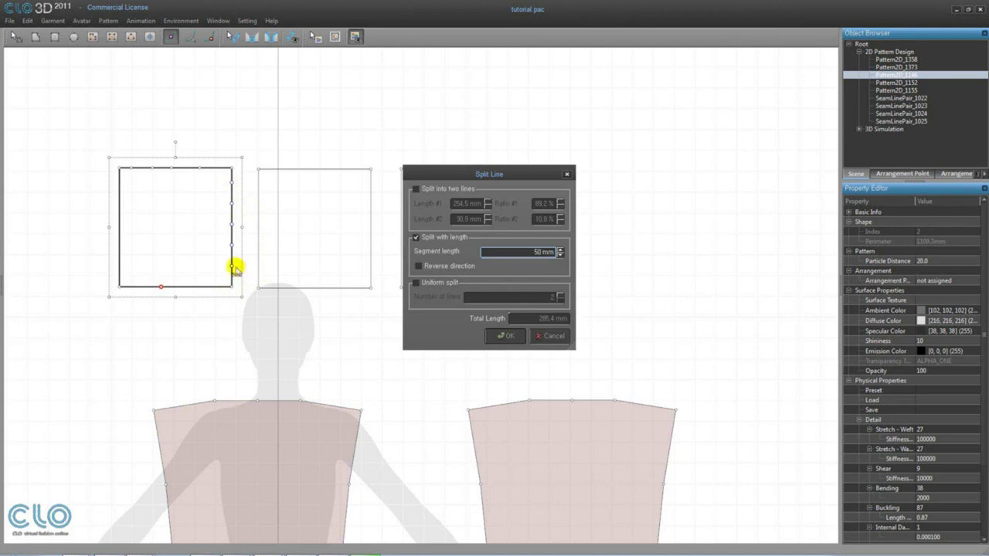
{"action": "left_click", "coordinate": [418, 267]}
{"action": "left_click", "coordinate": [418, 268]}
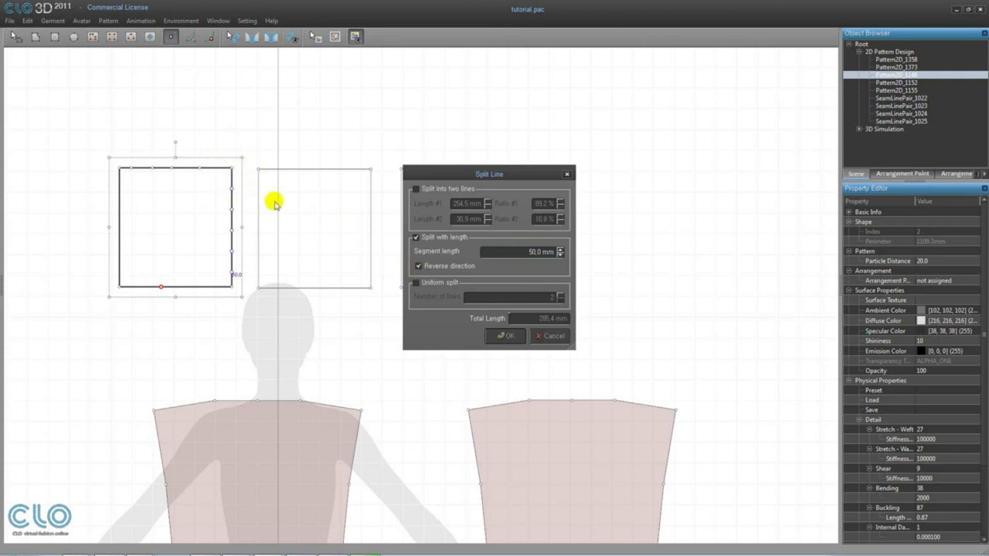
Switch the right edge's split to uniform and divide it into 5 lines
{"action": "left_click", "coordinate": [416, 284]}
{"action": "double_click", "coordinate": [551, 299]}
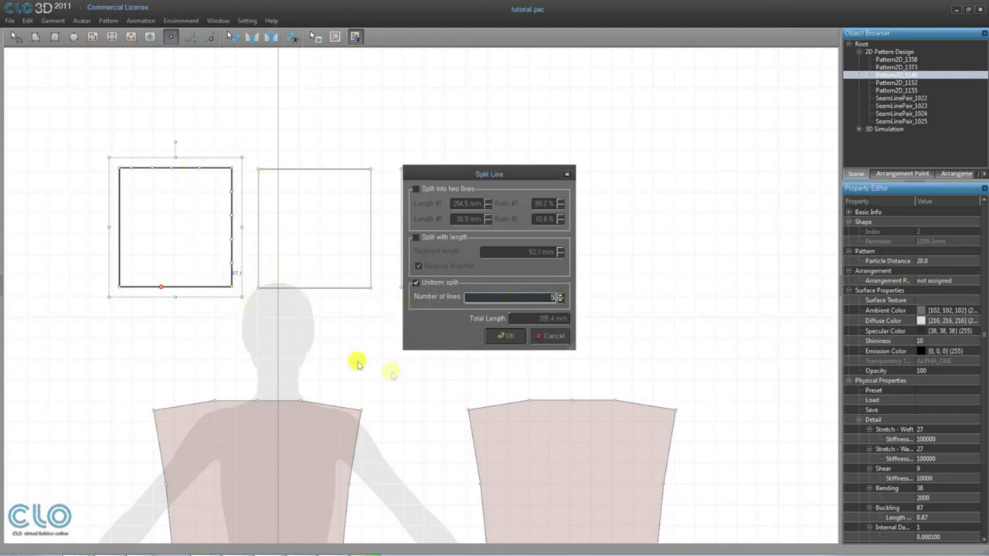
{"action": "left_click", "coordinate": [512, 337]}
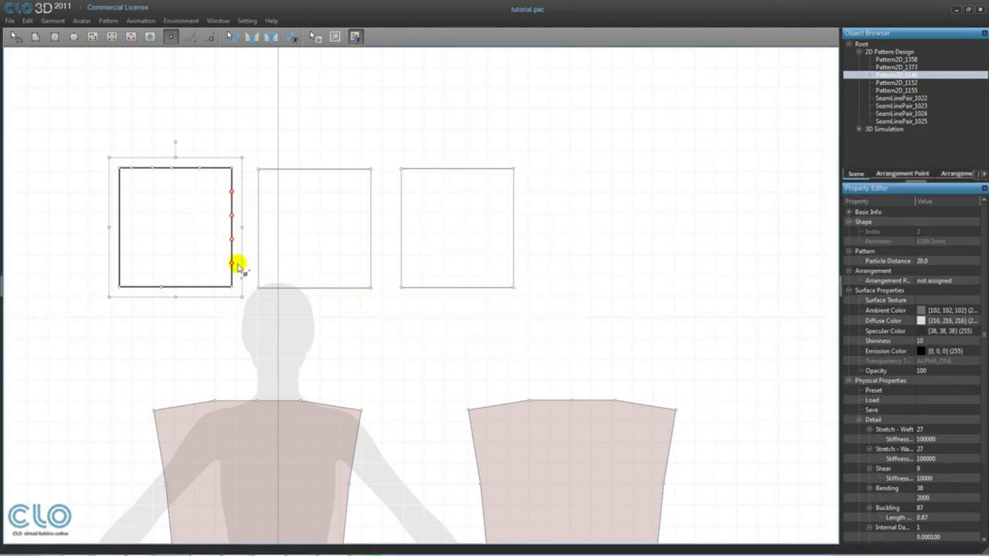
Curve the upper edge and the right edge of the second rectangle outward
{"action": "left_click", "coordinate": [190, 37]}
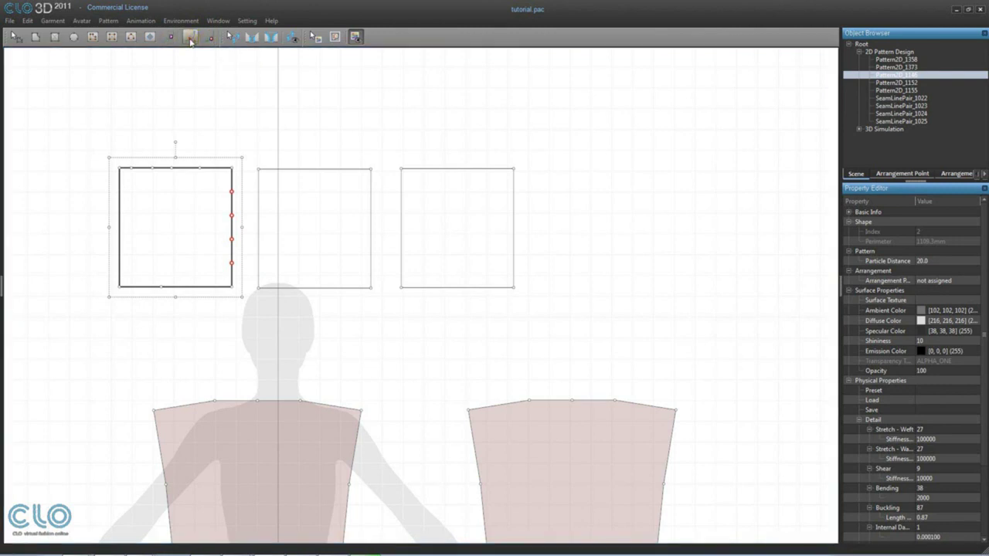
{"action": "left_click", "coordinate": [312, 170]}
{"action": "left_click_drag", "start_coordinate": [312, 172], "coordinate": [318, 122]}
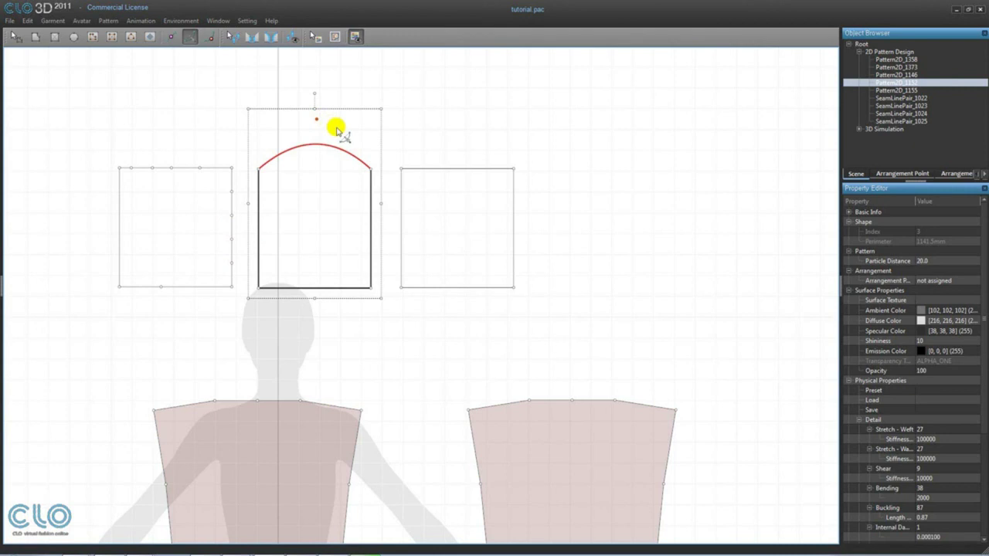
{"action": "left_click", "coordinate": [371, 224]}
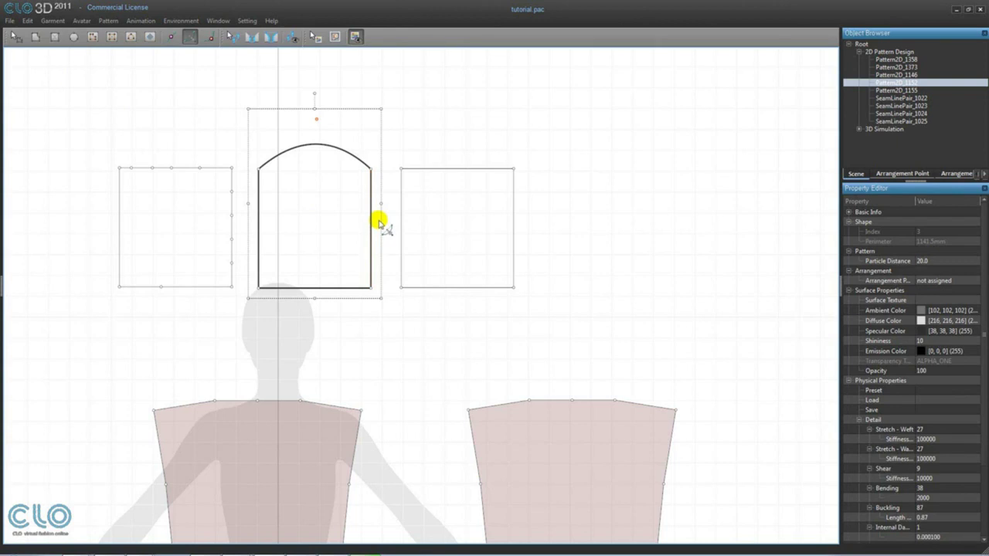
{"action": "left_click_drag", "start_coordinate": [376, 222], "coordinate": [395, 227]}
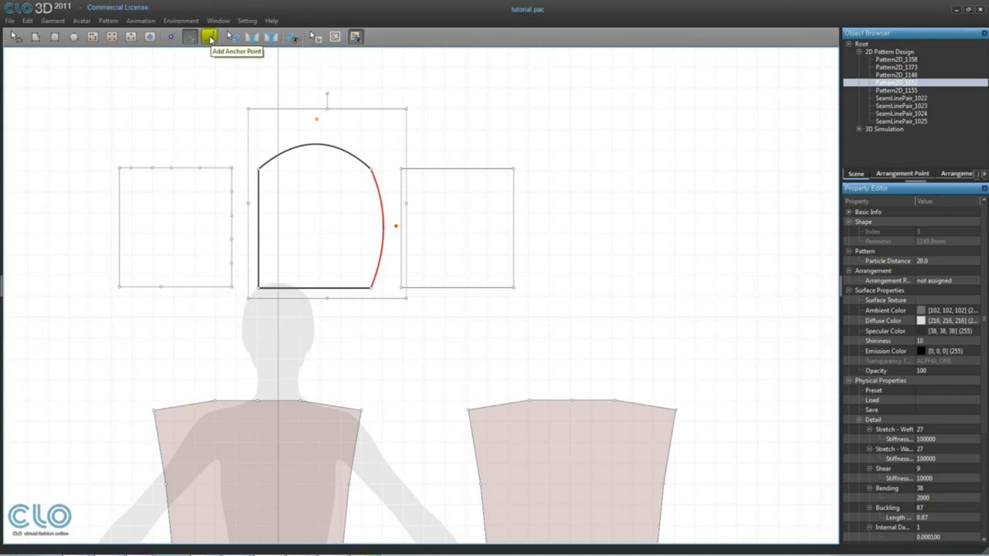
Add four anchor points along the third rectangle's upper edge and move them up and down to form an uneven wave
{"action": "left_click", "coordinate": [209, 37]}
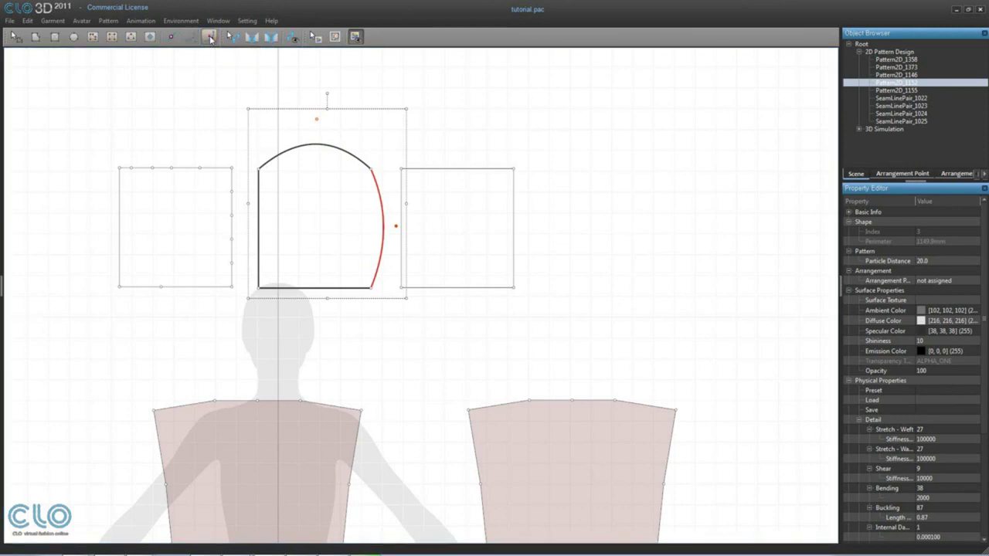
{"action": "left_click", "coordinate": [415, 170]}
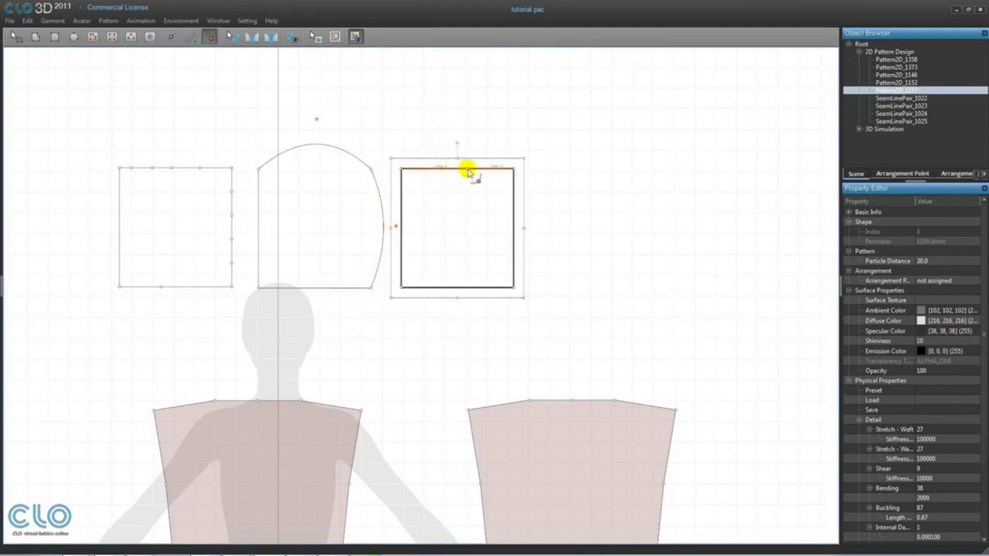
{"action": "left_click", "coordinate": [498, 170]}
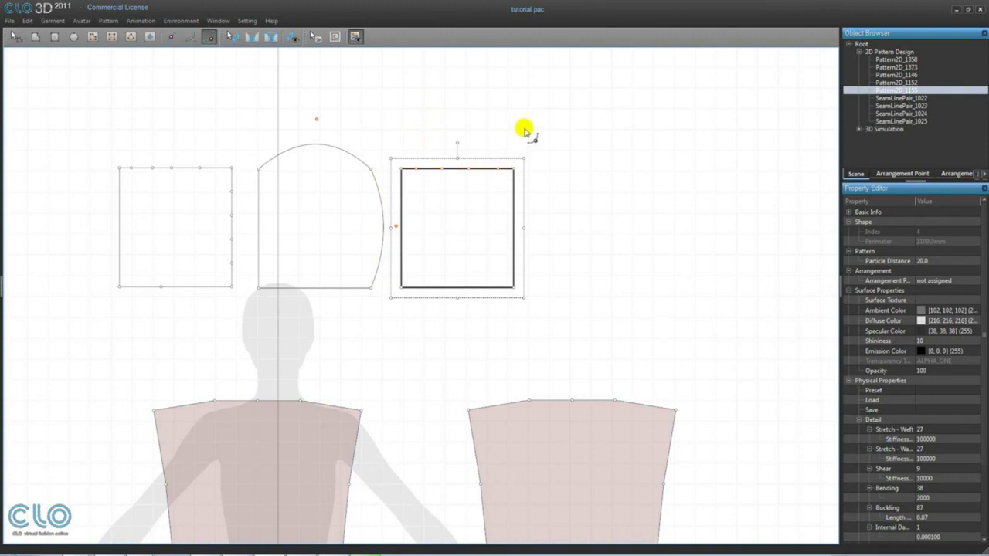
{"action": "left_click", "coordinate": [14, 37]}
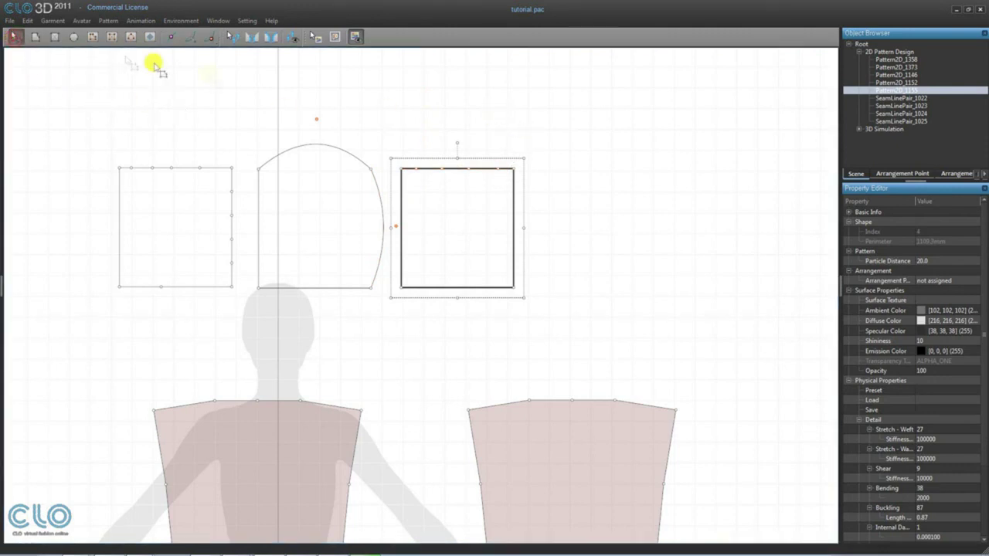
{"action": "mouse_move", "coordinate": [415, 170]}
{"action": "left_mouse_down"}
{"action": "mouse_move", "coordinate": [466, 161]}
{"action": "mouse_move", "coordinate": [462, 138]}
{"action": "mouse_move", "coordinate": [503, 177]}
{"action": "mouse_move", "coordinate": [507, 168]}
{"action": "left_mouse_up"}
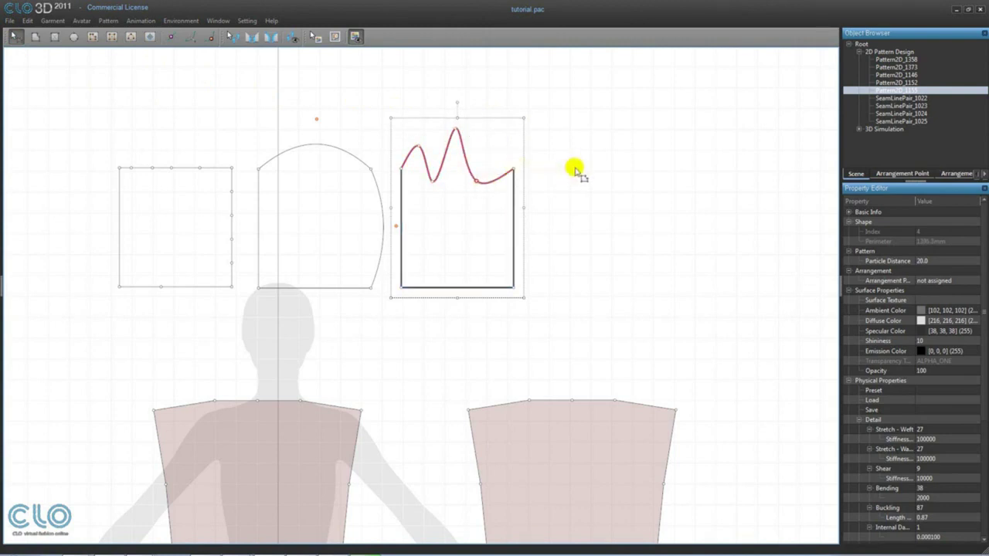
Draw a closed, rounded seven-point pattern with both straight and curved edges beside the wavy third pattern
{"action": "left_click", "coordinate": [35, 36]}
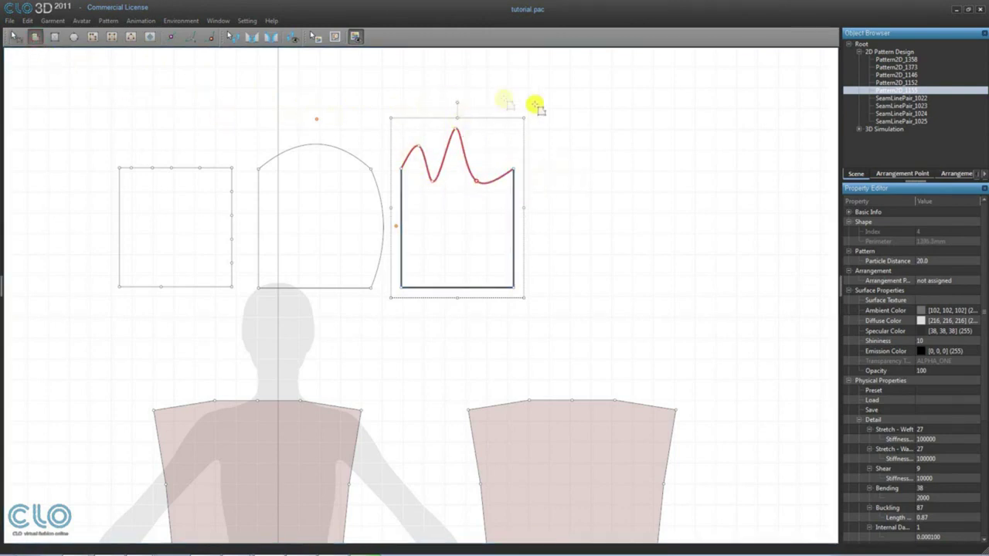
{"action": "left_click", "coordinate": [576, 146]}
{"action": "left_click", "coordinate": [540, 161]}
{"action": "left_click", "coordinate": [535, 209]}
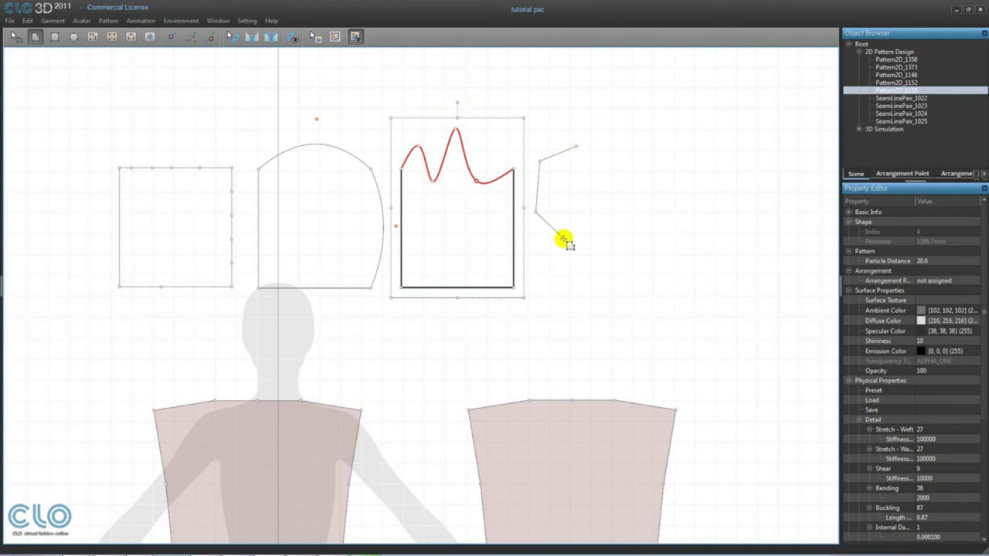
{"action": "left_click", "coordinate": [614, 244]}
{"action": "left_click", "coordinate": [642, 190]}
{"action": "left_click", "coordinate": [611, 152]}
{"action": "left_click", "coordinate": [578, 145]}
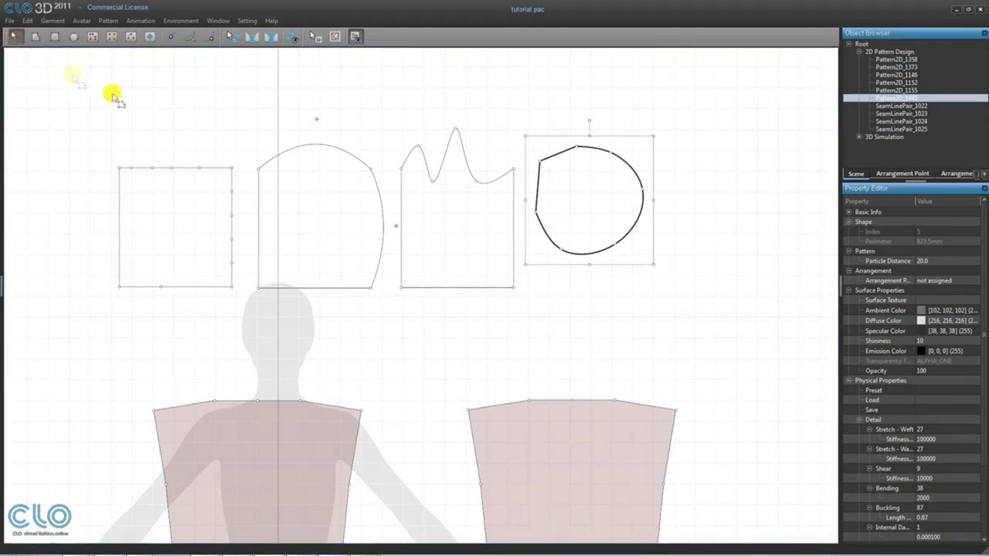
Move the second added point on the first rectangle's upper edge upward to form a pointed peak
{"action": "left_click", "coordinate": [150, 168]}
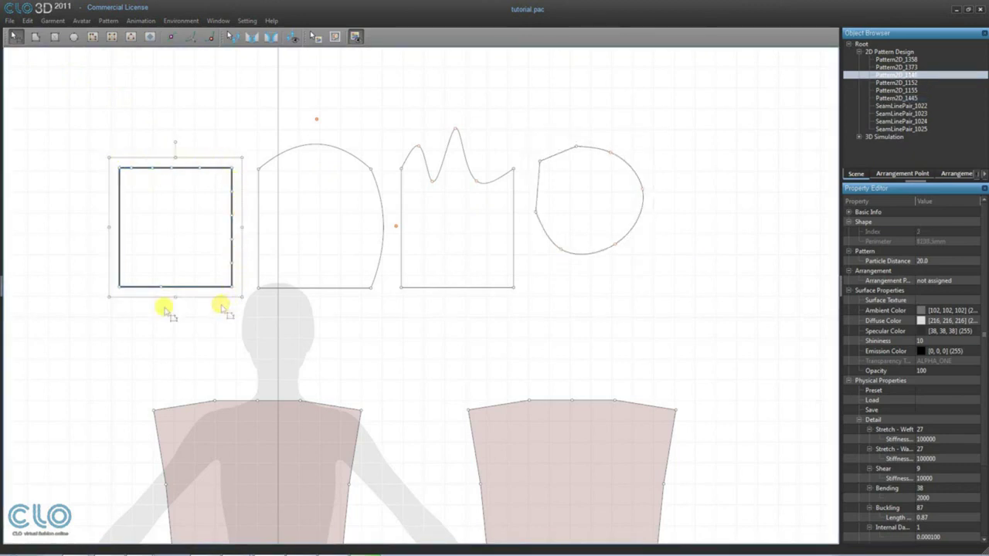
{"action": "left_click", "coordinate": [152, 167]}
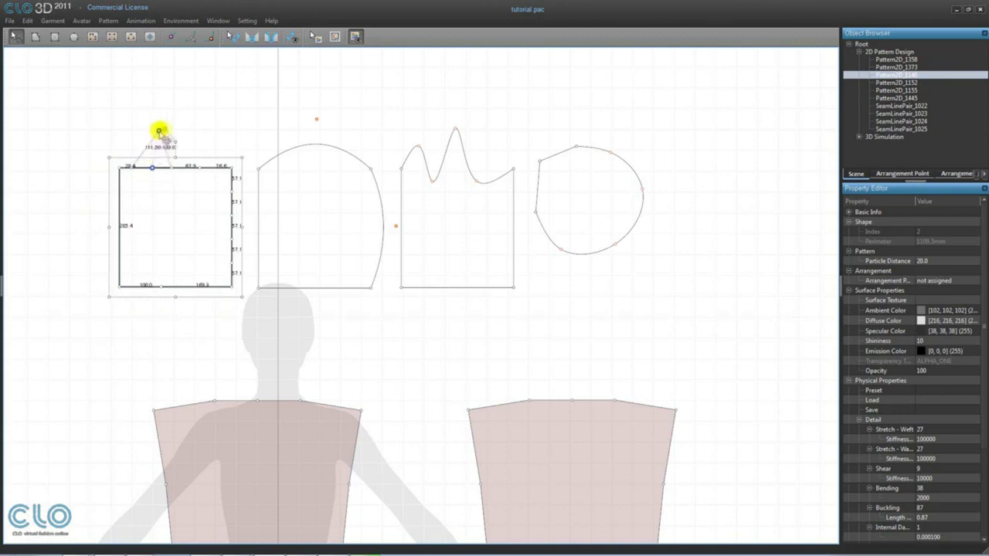
{"action": "left_click", "coordinate": [158, 145]}
{"action": "left_click", "coordinate": [202, 113]}
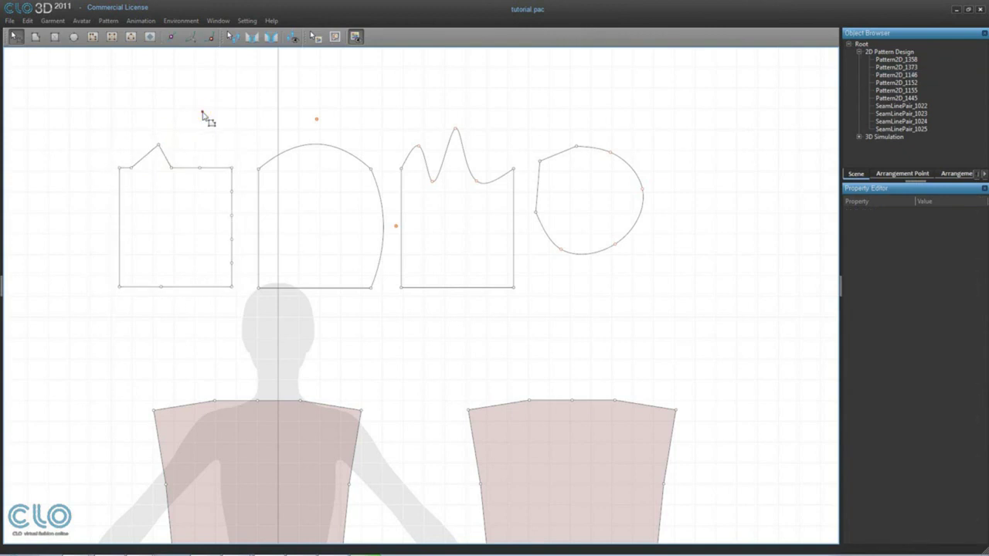
{"action": "left_click", "coordinate": [157, 145]}
{"action": "left_click", "coordinate": [158, 146]}
{"action": "left_click_drag", "start_coordinate": [142, 122], "coordinate": [163, 131]}
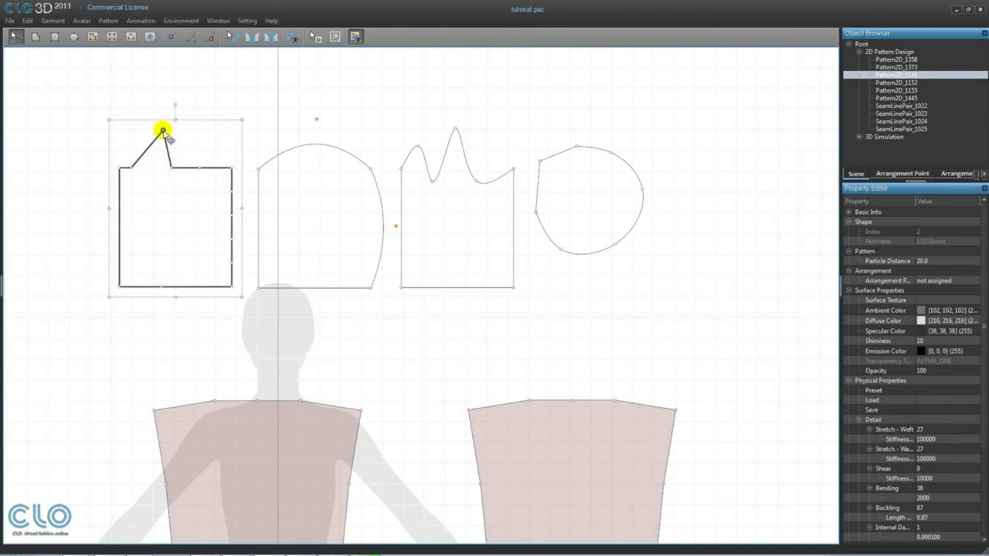
Shift the second pattern's upper curve control point and the third pattern's tallest wave point to the right
{"action": "left_click", "coordinate": [316, 122]}
{"action": "left_click_drag", "start_coordinate": [319, 124], "coordinate": [354, 121]}
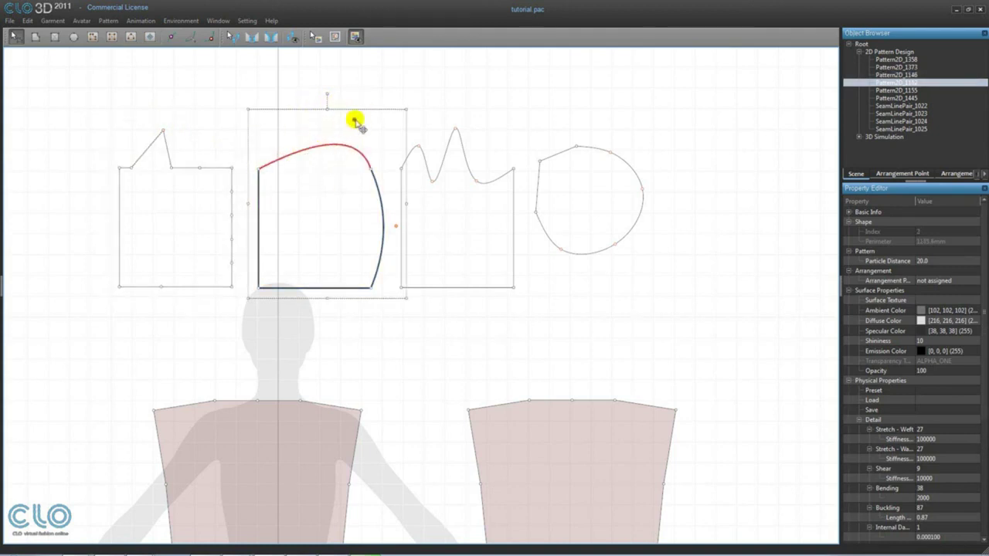
{"action": "left_click", "coordinate": [459, 127]}
{"action": "left_click_drag", "start_coordinate": [455, 128], "coordinate": [481, 137]}
Move the first pattern's peak point further up and to the right, along the extension of its left slope
{"action": "left_click", "coordinate": [162, 132]}
{"action": "left_click_drag", "start_coordinate": [161, 132], "coordinate": [184, 109]}
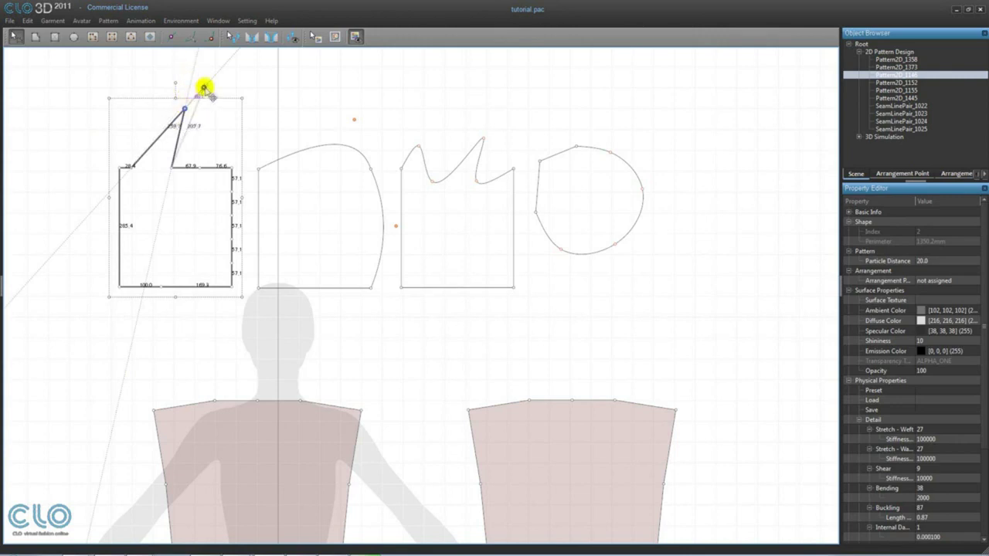
{"action": "left_click_drag", "start_coordinate": [209, 82], "coordinate": [210, 81]}
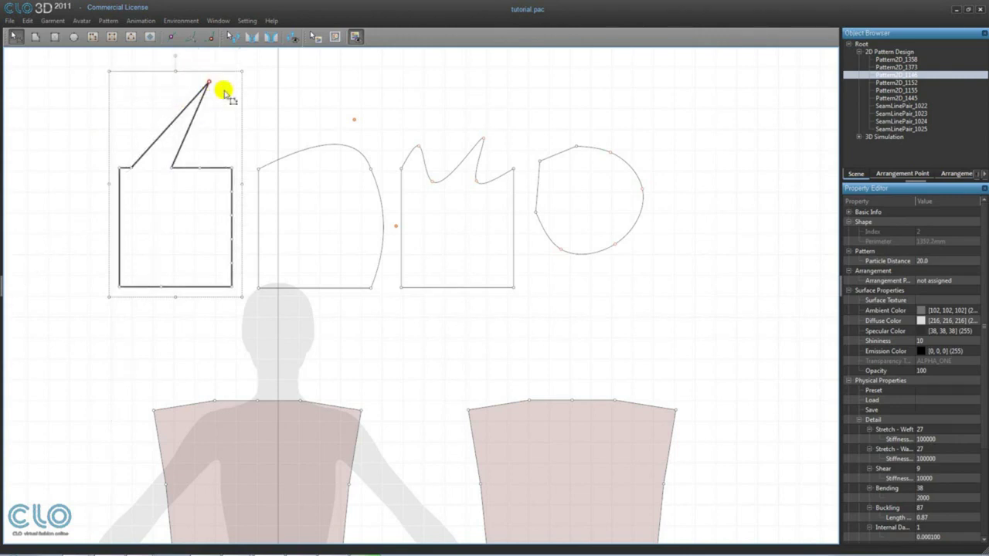
Move the left edge of the first pattern outward by a distance of 100 mm
{"action": "scroll", "coordinate": [232, 95], "scroll_direction": "down", "scroll_amount": 3}
{"action": "middle_click_drag", "start_coordinate": [258, 81], "coordinate": [257, 129]}
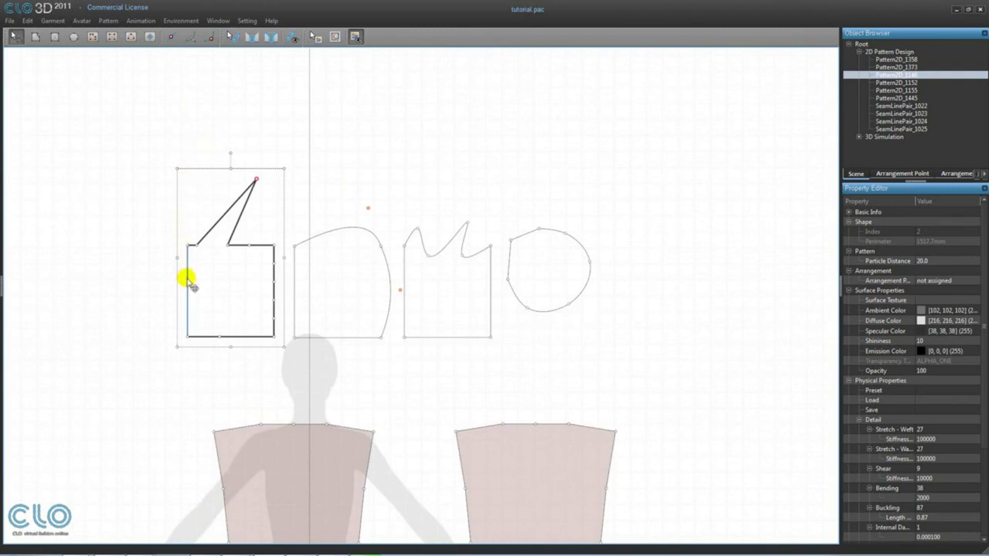
{"action": "left_click_drag", "start_coordinate": [187, 280], "coordinate": [158, 282]}
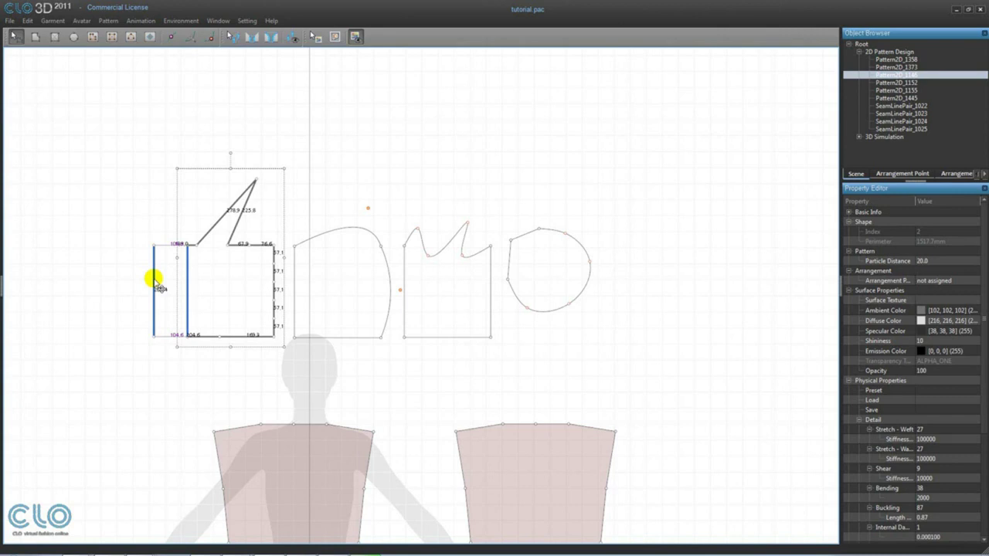
{"action": "left_click", "coordinate": [154, 279]}
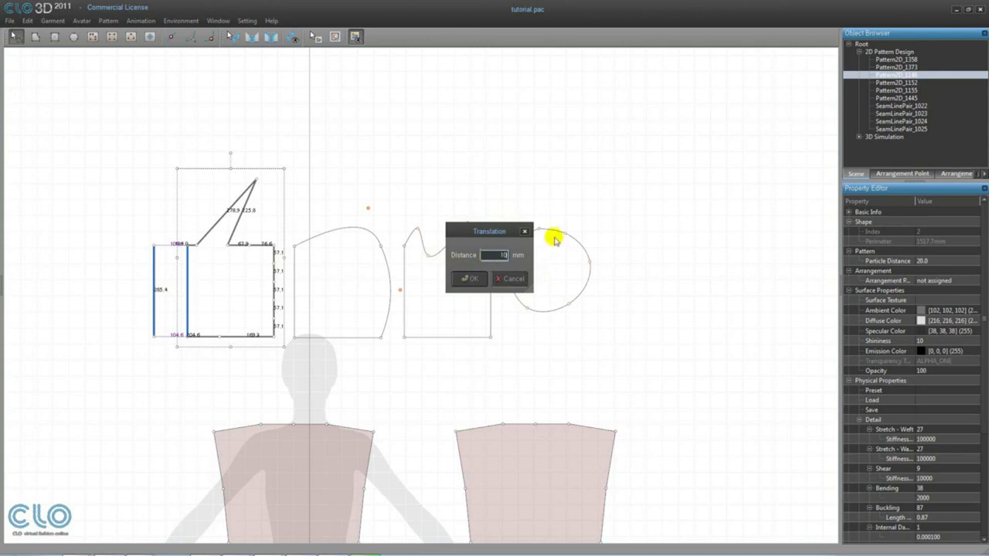
{"action": "left_click", "coordinate": [471, 283]}
Move the first pattern's left edge another 200 mm outward
{"action": "left_click_drag", "start_coordinate": [159, 280], "coordinate": [121, 286]}
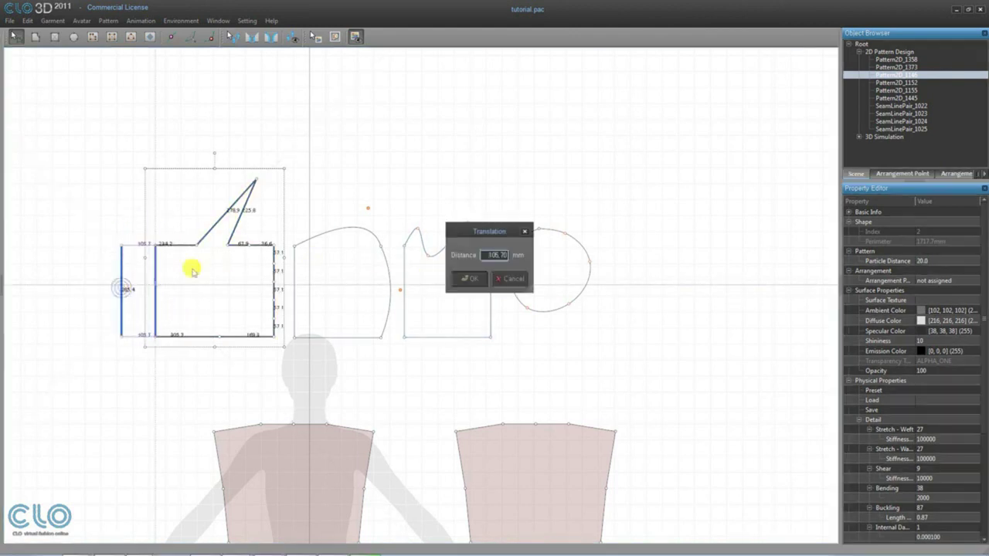
{"action": "type", "text": "200"}
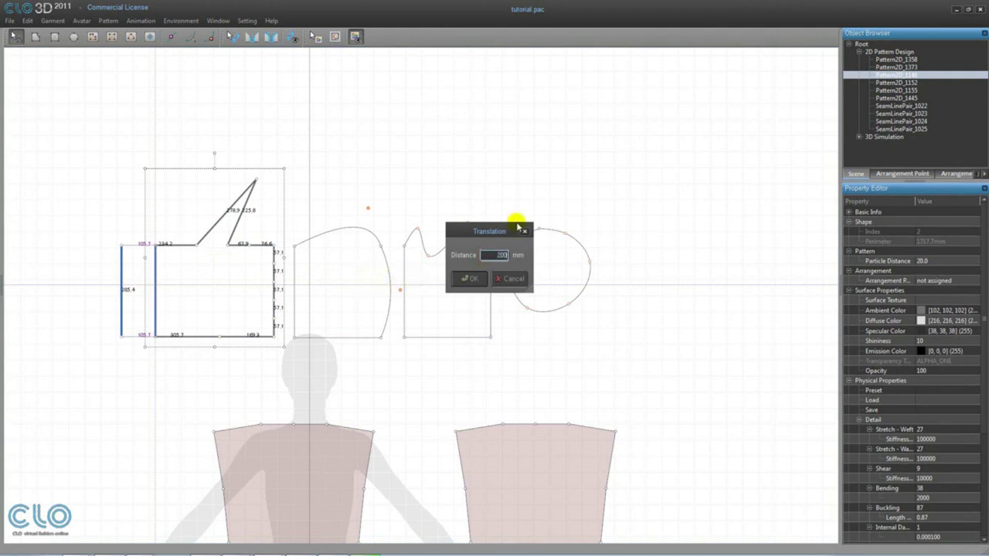
{"action": "left_click", "coordinate": [472, 279]}
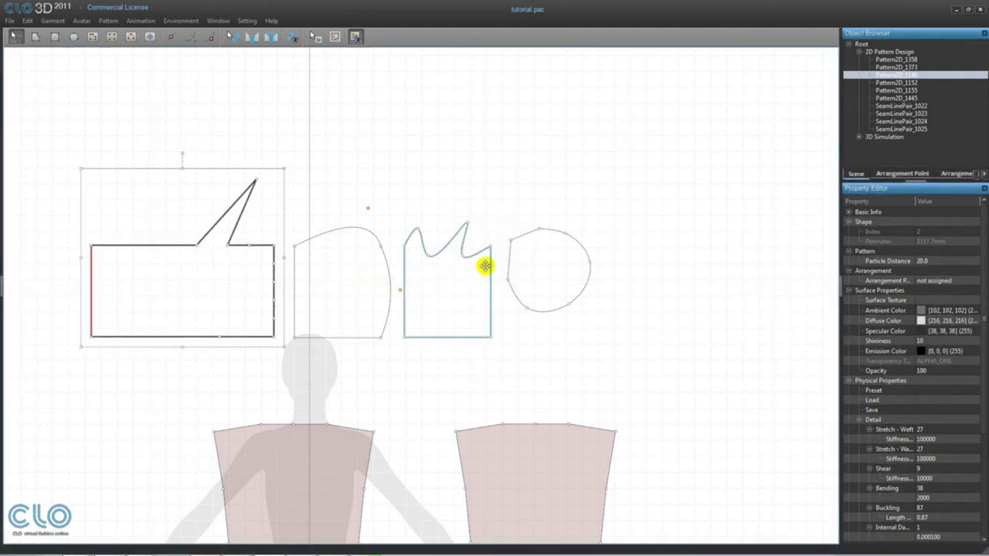
Delete the peak point and the left edge of the first pattern
{"action": "left_click", "coordinate": [256, 180]}
{"action": "left_click", "coordinate": [323, 170]}
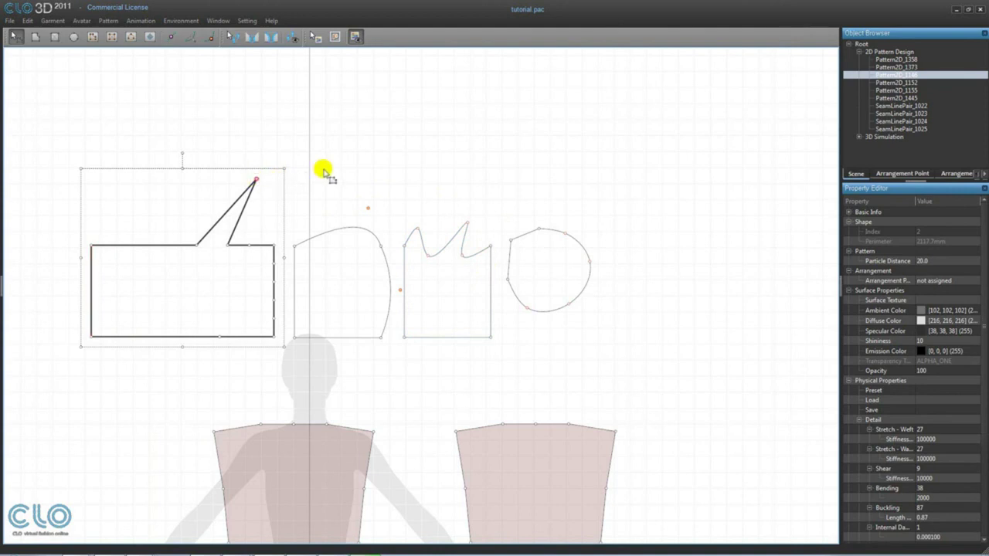
{"action": "key", "text": "Delete"}
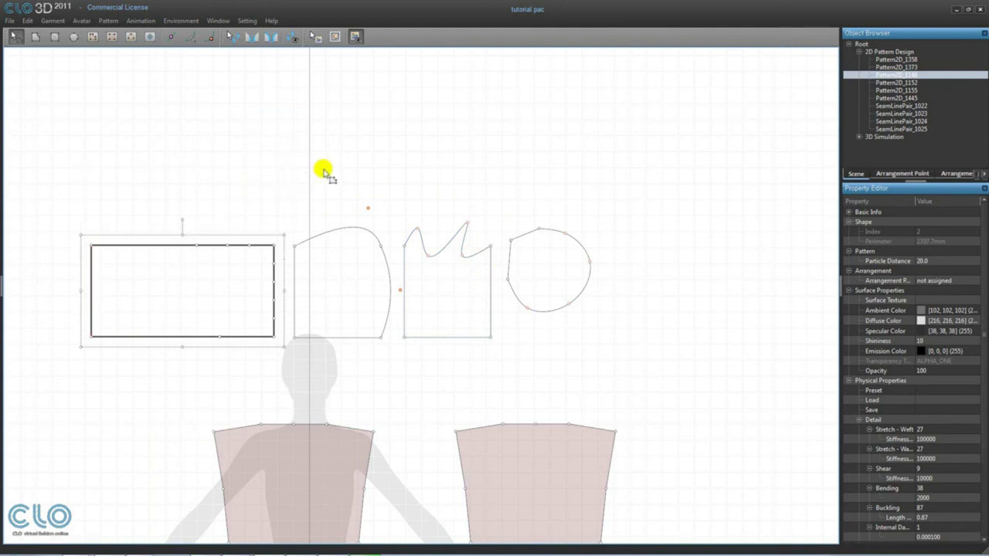
{"action": "left_click", "coordinate": [92, 268]}
{"action": "key", "text": "Delete"}
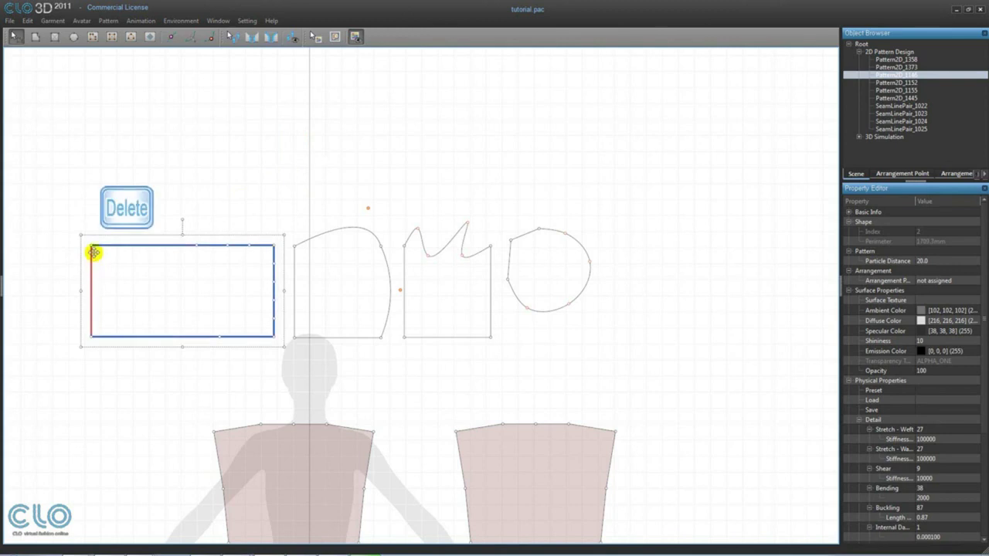
{"action": "scroll", "coordinate": [652, 349], "scroll_direction": "down", "scroll_amount": 3}
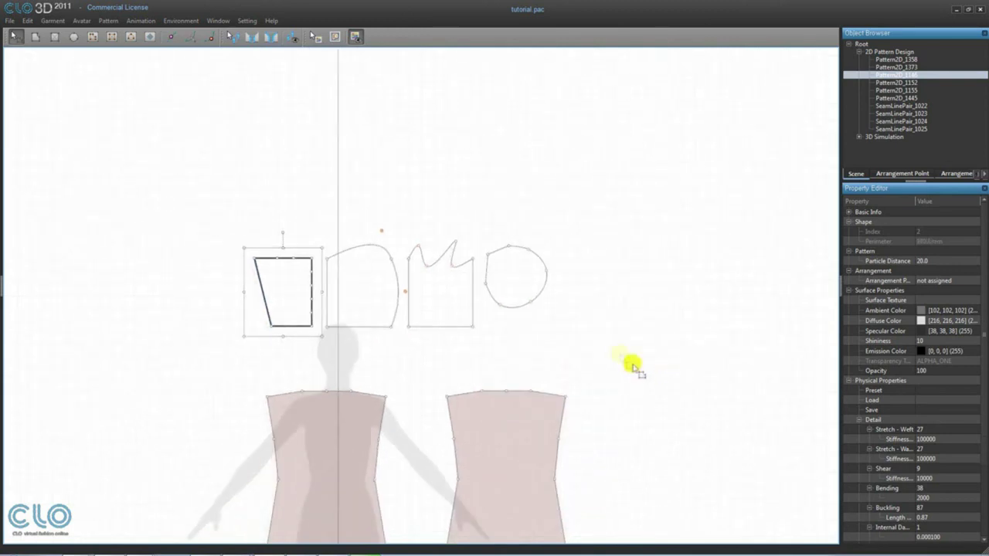
Delete the four practice patterns above the dress pieces and bring back the 3D garment view beside the 2D patterns
{"action": "middle_click_drag", "start_coordinate": [631, 367], "coordinate": [624, 278]}
{"action": "left_click_drag", "start_coordinate": [217, 88], "coordinate": [598, 284]}
{"action": "key", "text": "Delete"}
{"action": "left_click_drag", "start_coordinate": [3, 154], "coordinate": [371, 161]}
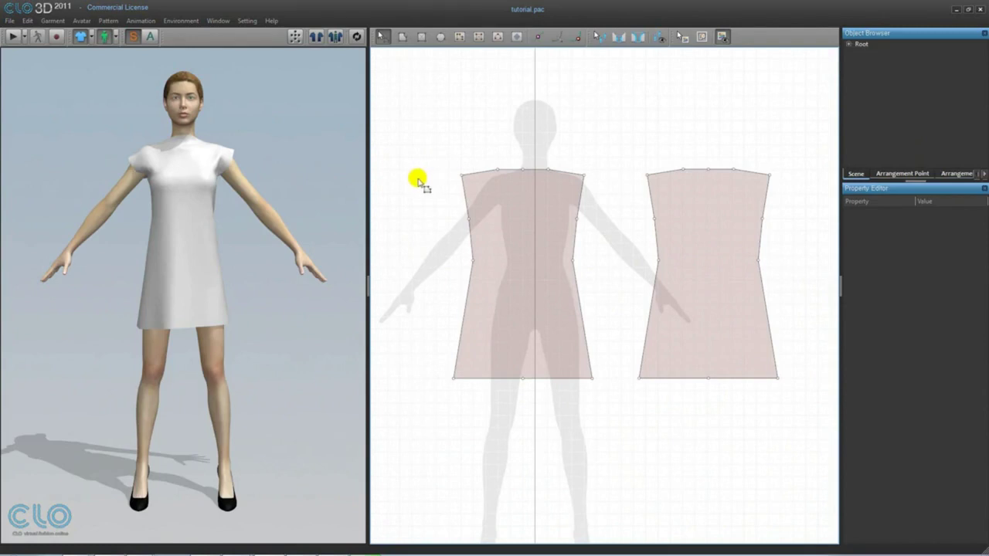
Turn on synchronization between the patterns and 3D garment, and move the front neckline's centre point straight down by a set distance to form a V-neck
{"action": "left_click", "coordinate": [356, 36]}
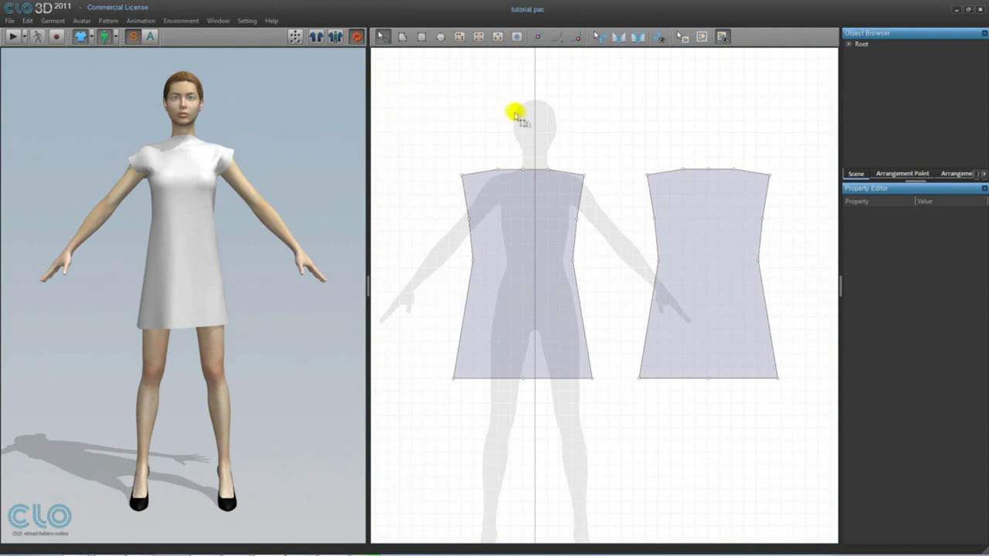
{"action": "left_click", "coordinate": [523, 168]}
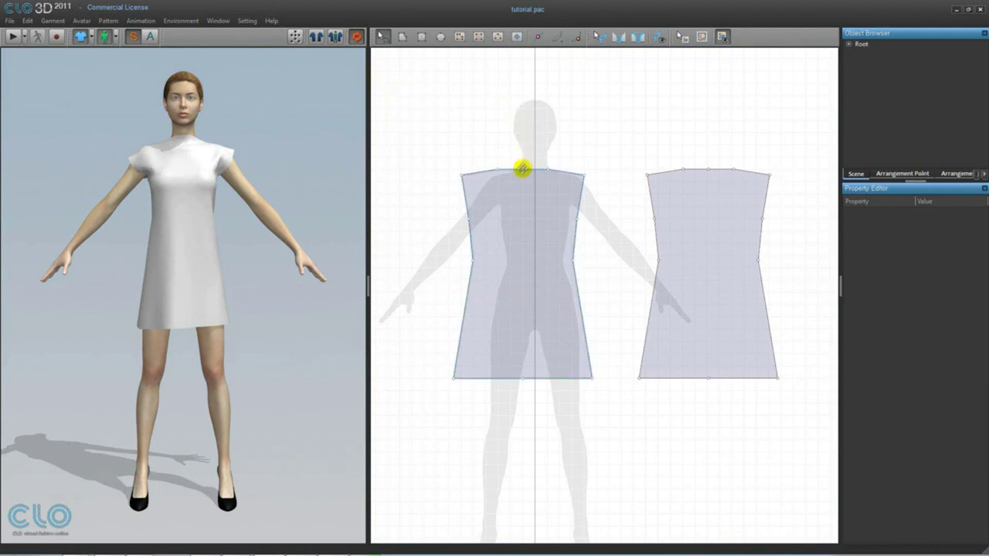
{"action": "left_click", "coordinate": [523, 170]}
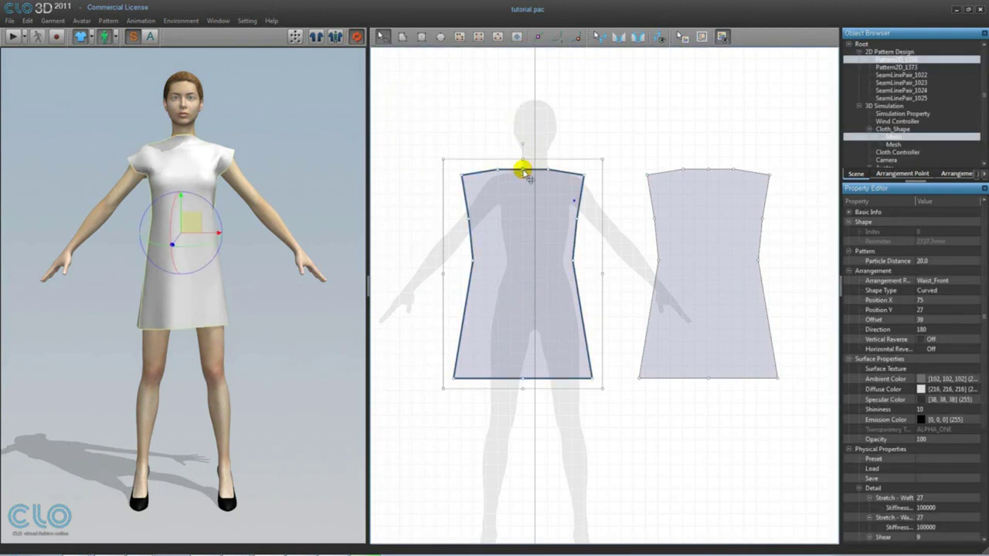
{"action": "left_click_drag", "start_coordinate": [523, 170], "coordinate": [523, 222]}
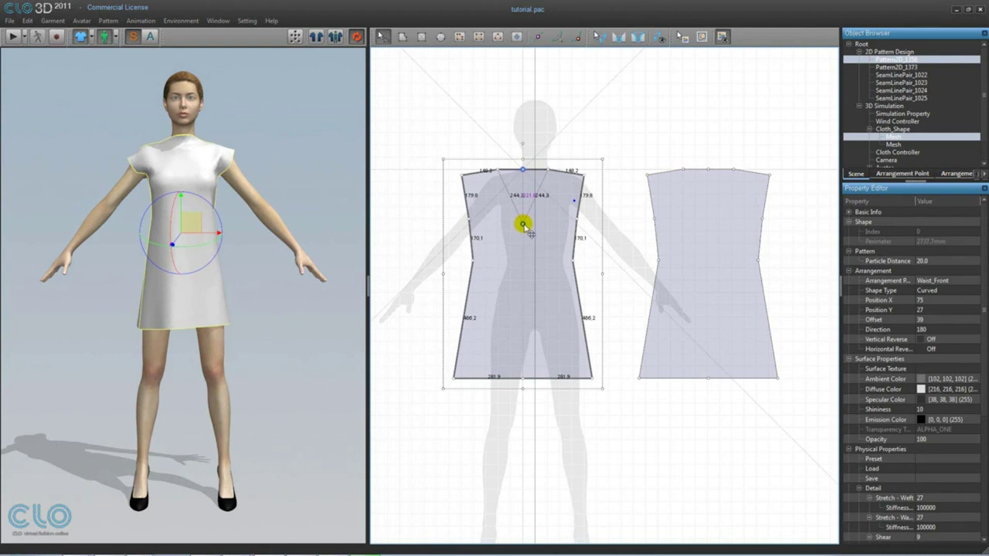
{"action": "right_click", "coordinate": [523, 225]}
{"action": "left_click_drag", "start_coordinate": [522, 229], "coordinate": [628, 182]}
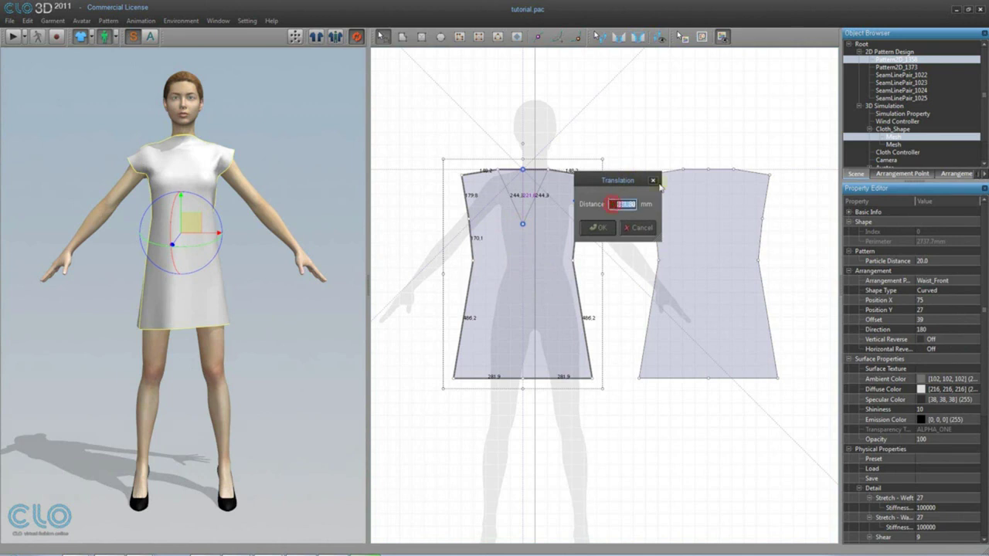
{"action": "left_click", "coordinate": [593, 229]}
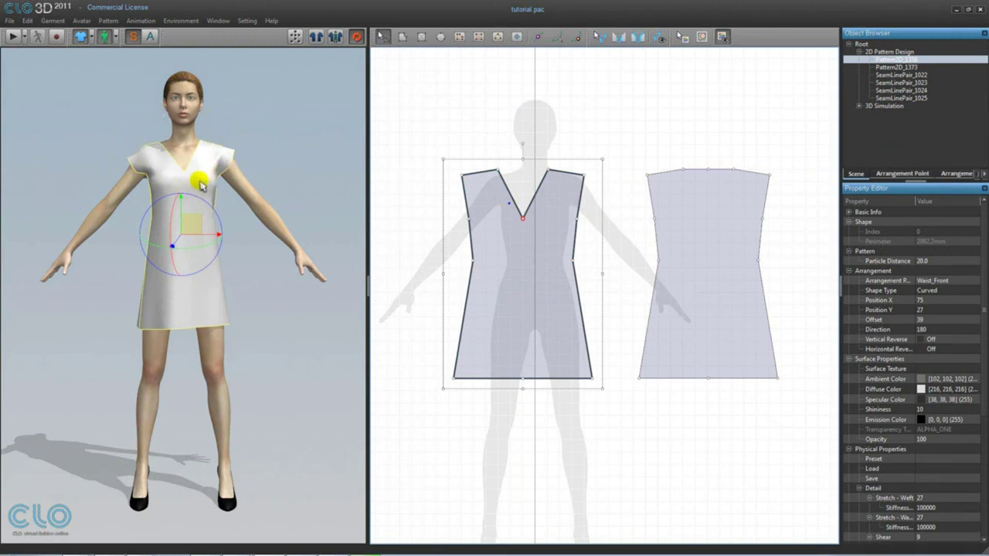
Delete the centre point of the back piece's neckline and bend the neckline into a shallow downward curve
{"action": "right_click_drag", "start_coordinate": [332, 147], "coordinate": [335, 203]}
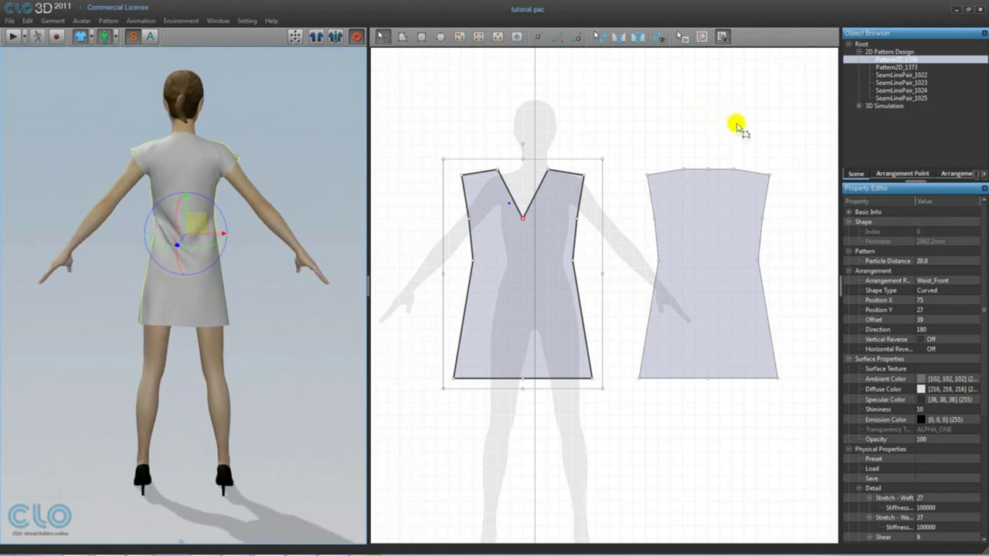
{"action": "right_click_drag", "start_coordinate": [738, 127], "coordinate": [708, 150]}
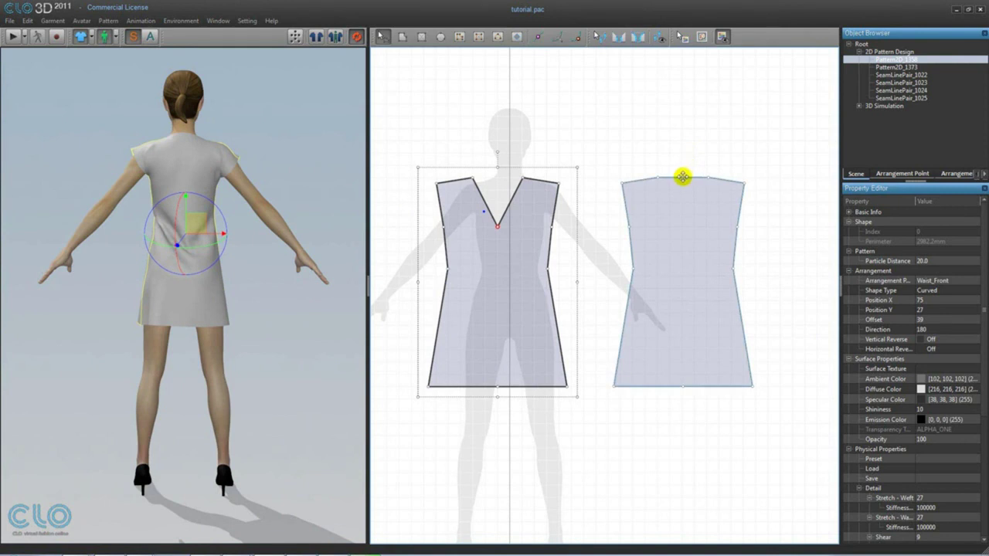
{"action": "left_click", "coordinate": [683, 177]}
{"action": "left_click", "coordinate": [684, 178]}
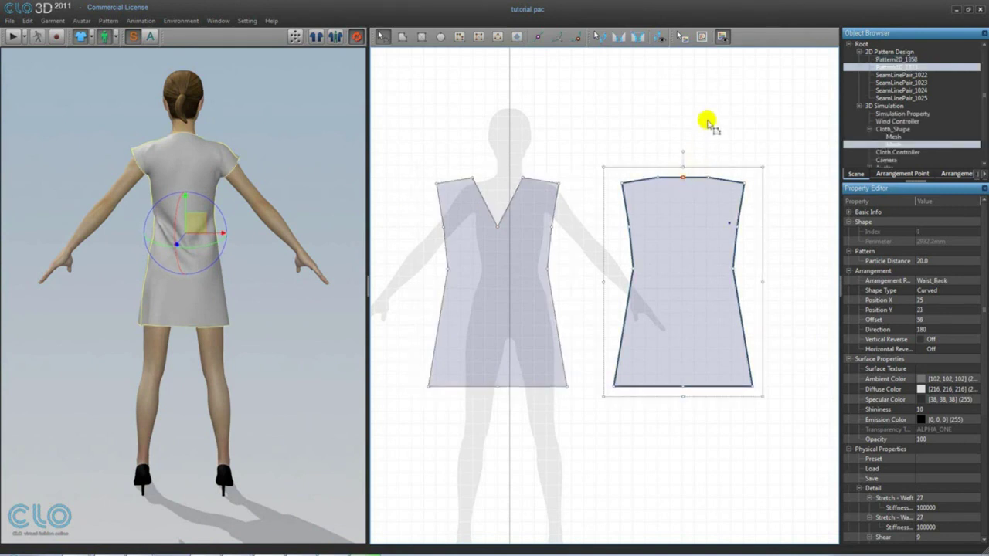
{"action": "key", "text": "Delete"}
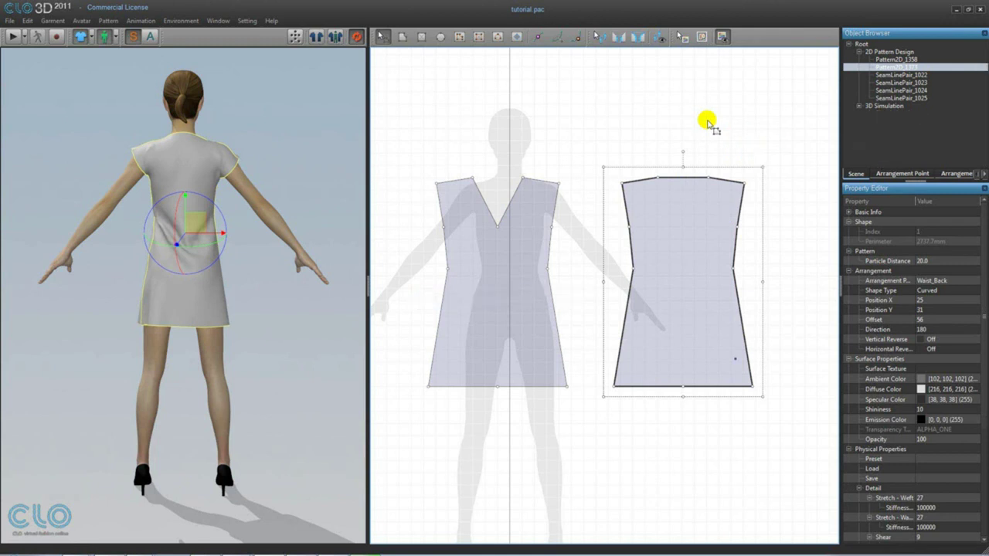
{"action": "left_click", "coordinate": [558, 37]}
{"action": "left_click_drag", "start_coordinate": [680, 179], "coordinate": [686, 193]}
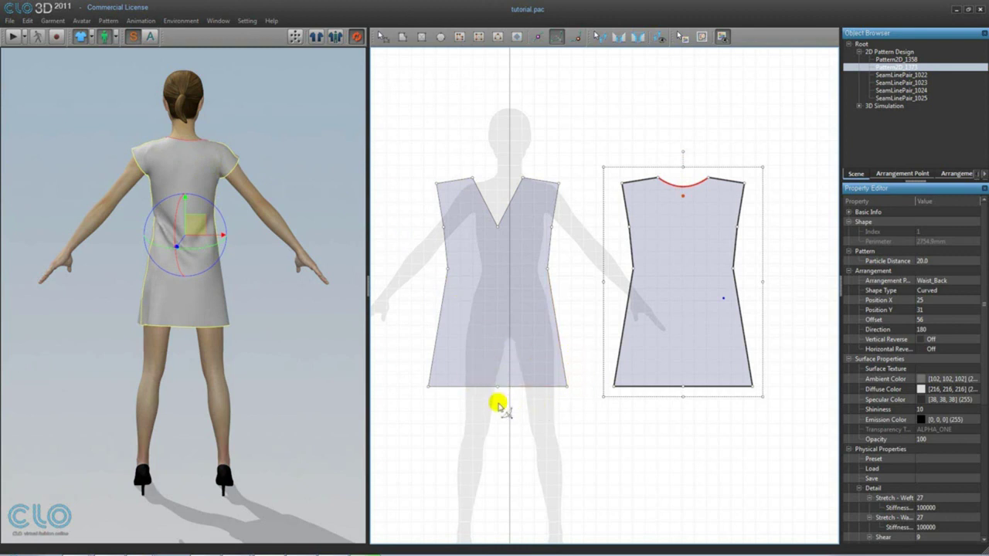
Delete the centre points on the hems of the front and back dress pieces
{"action": "left_click", "coordinate": [380, 36]}
{"action": "left_click", "coordinate": [481, 377]}
{"action": "left_click", "coordinate": [499, 385]}
{"action": "key", "text": "Delete"}
{"action": "left_click", "coordinate": [684, 384]}
{"action": "key", "text": "Delete"}
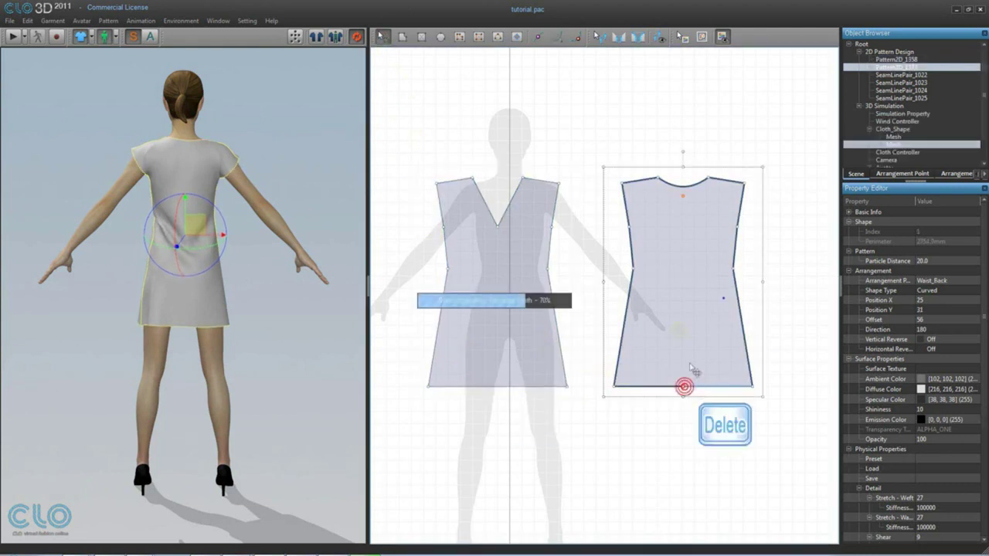
Bend the hems of the front and back pieces into downward curves and check the dress from the front
{"action": "left_click", "coordinate": [560, 36]}
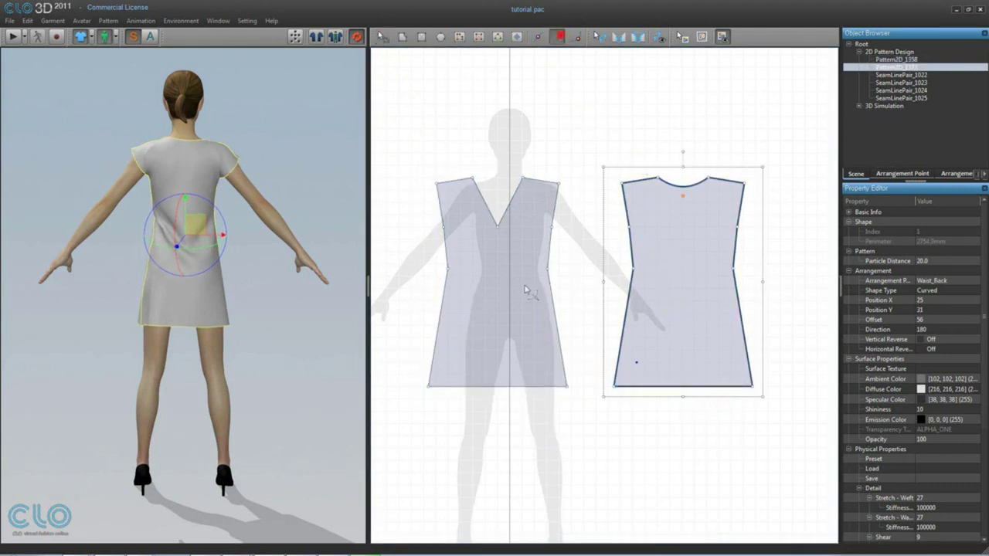
{"action": "left_click", "coordinate": [495, 389]}
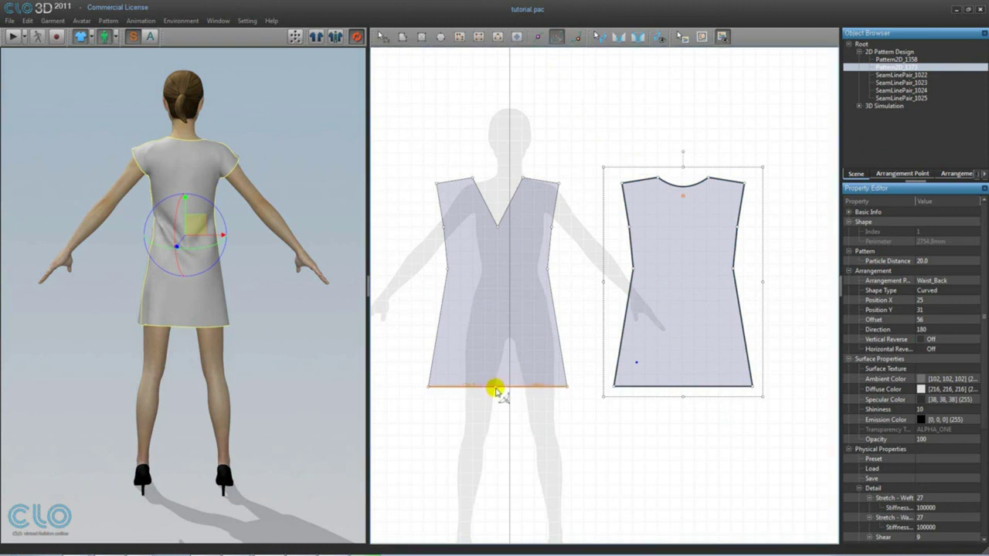
{"action": "left_click_drag", "start_coordinate": [495, 389], "coordinate": [503, 410]}
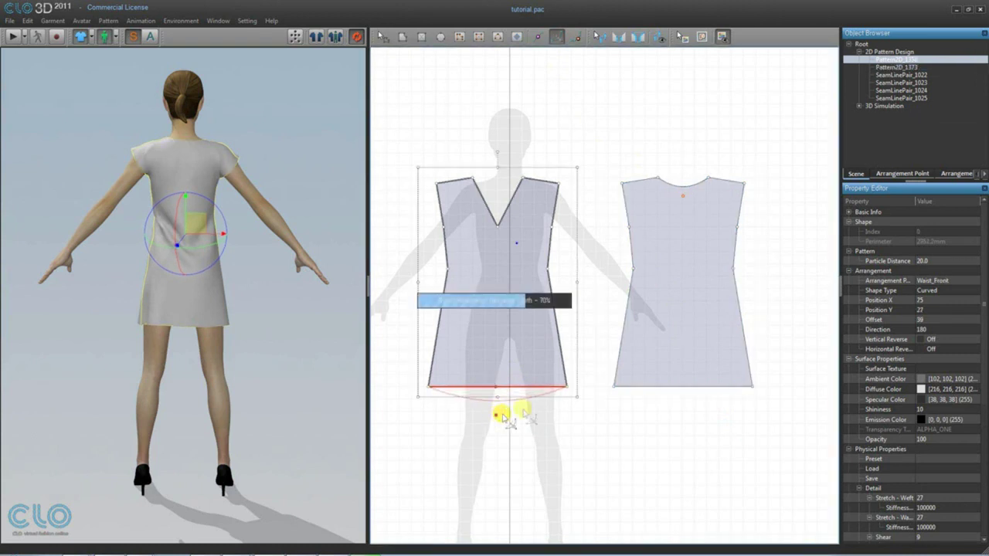
{"action": "left_click_drag", "start_coordinate": [685, 387], "coordinate": [686, 411]}
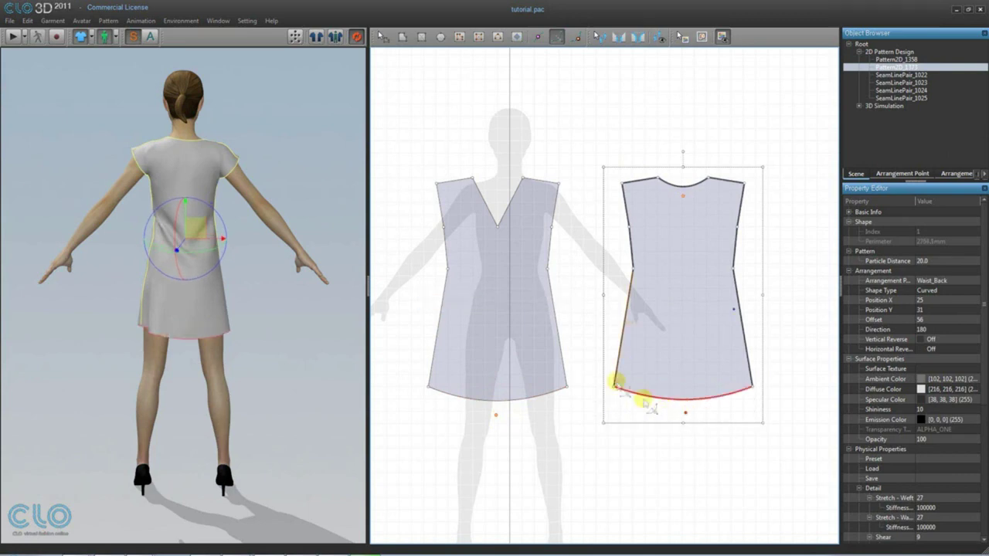
{"action": "right_click_drag", "start_coordinate": [109, 318], "coordinate": [340, 309]}
{"action": "left_click", "coordinate": [342, 314]}
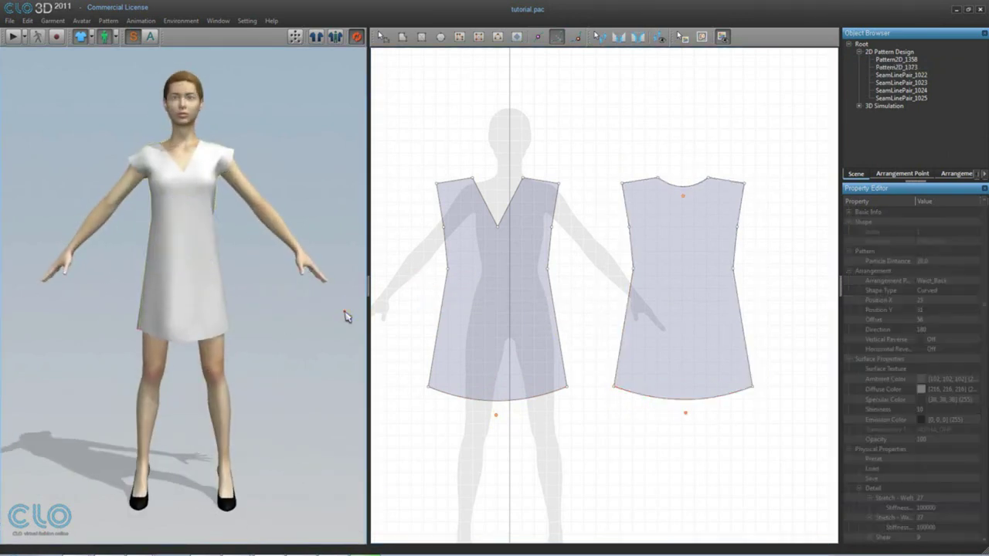